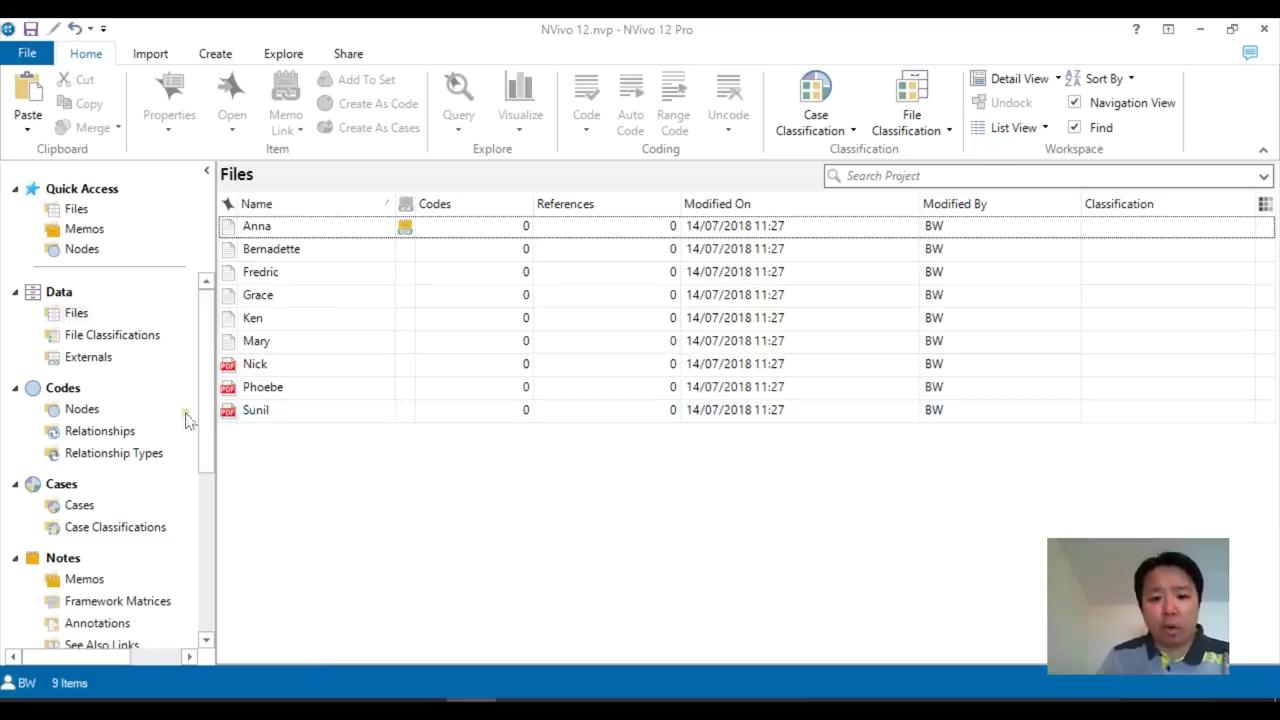
Collapse and re-expand Codes in the Navigation View, then display the empty Nodes list
click(62, 390)
click(63, 390)
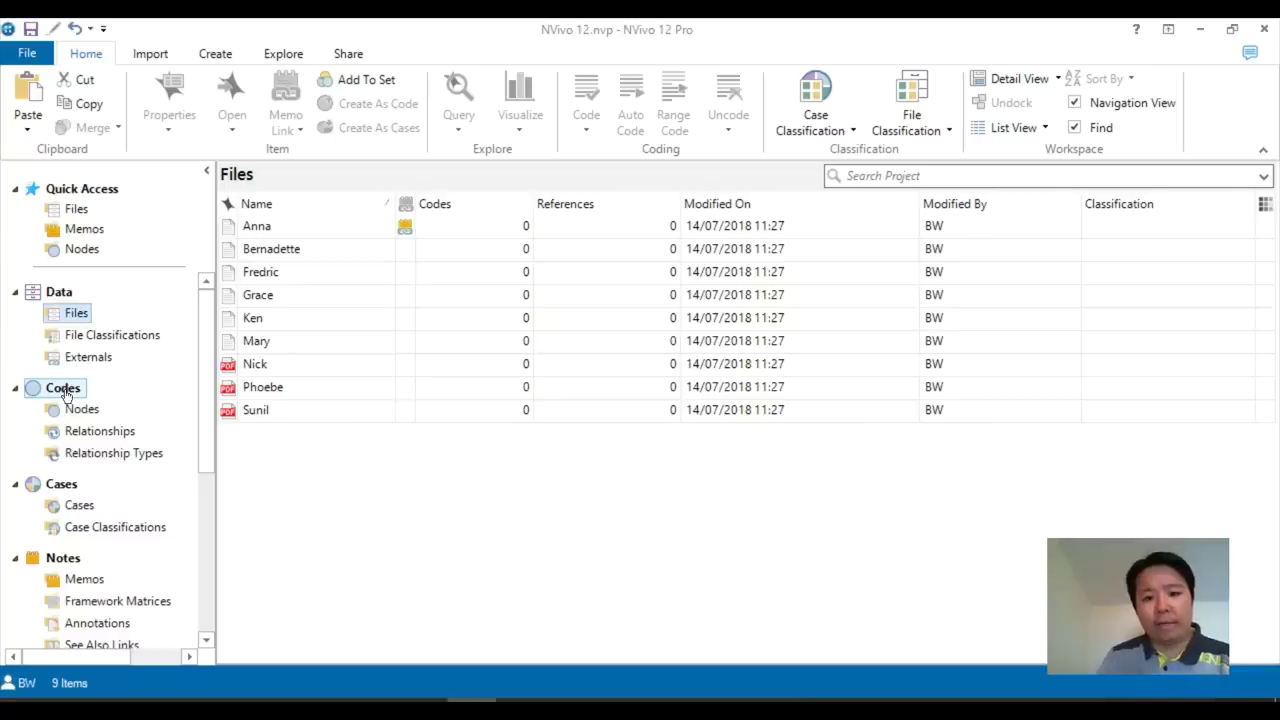
click(80, 411)
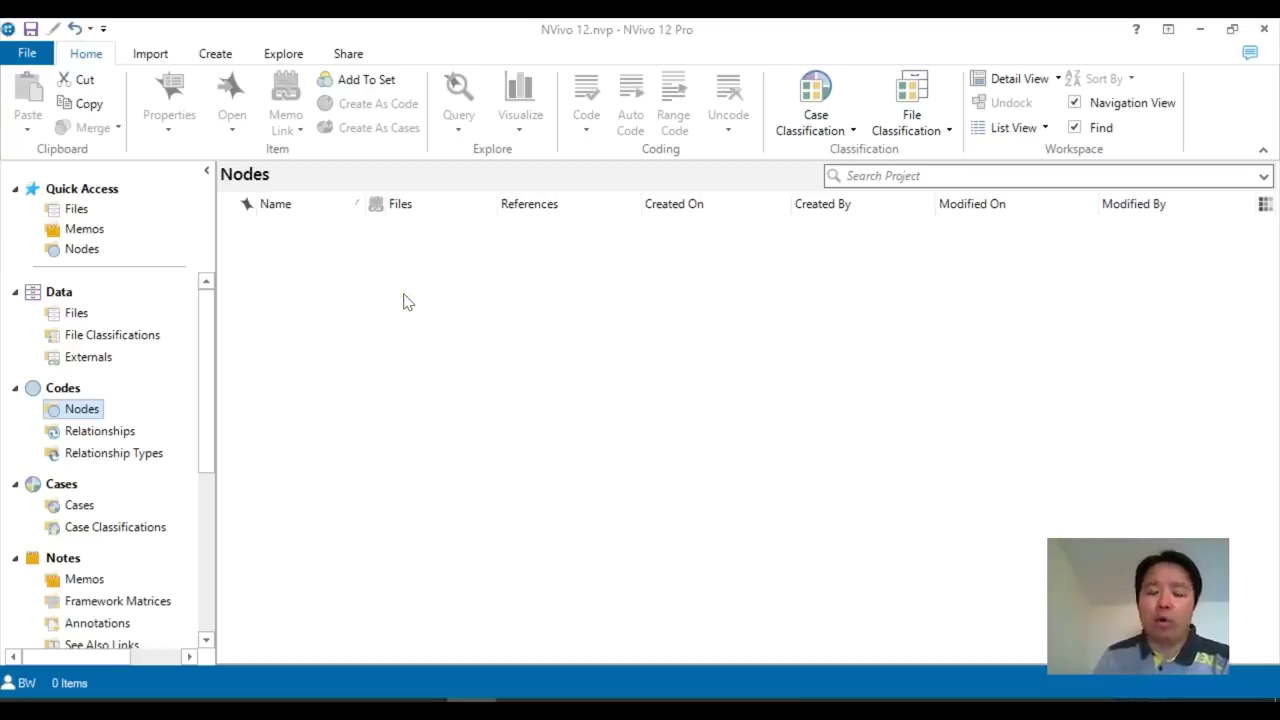
right_click(404, 300)
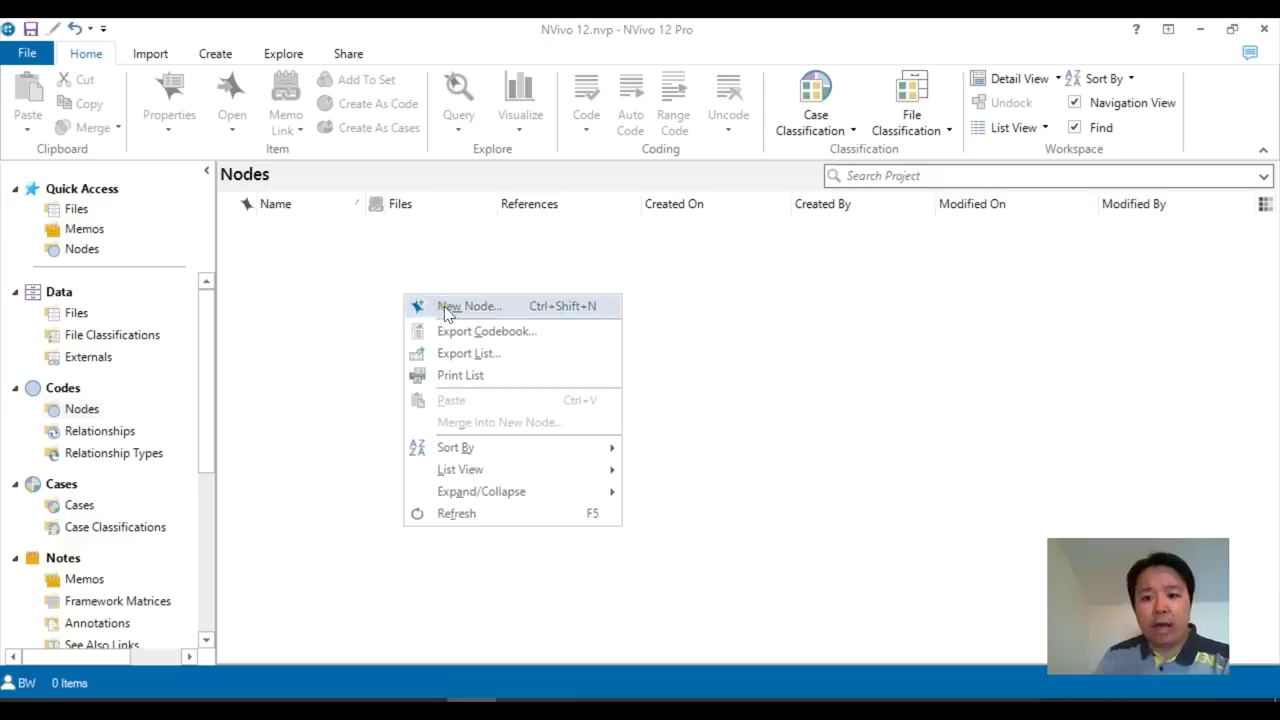
Create the practice nodes 'Code A' and 'Code B' in the Nodes list
click(216, 53)
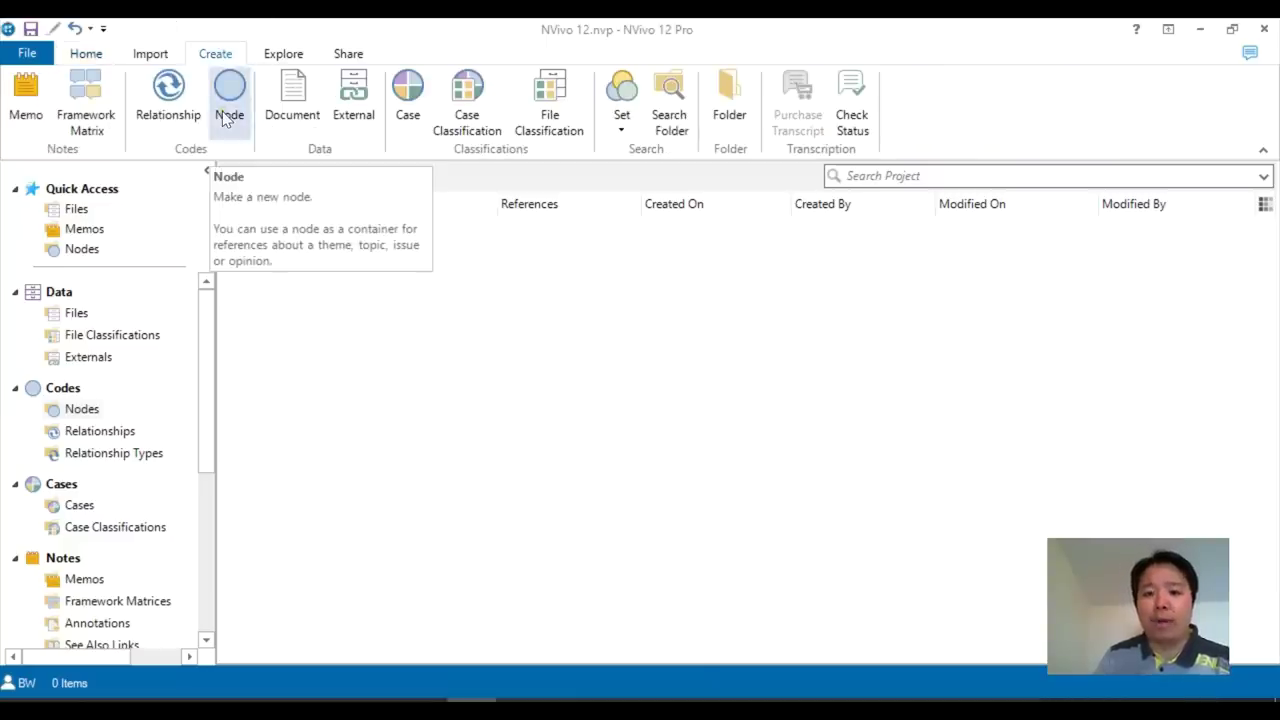
right_click(580, 275)
click(614, 291)
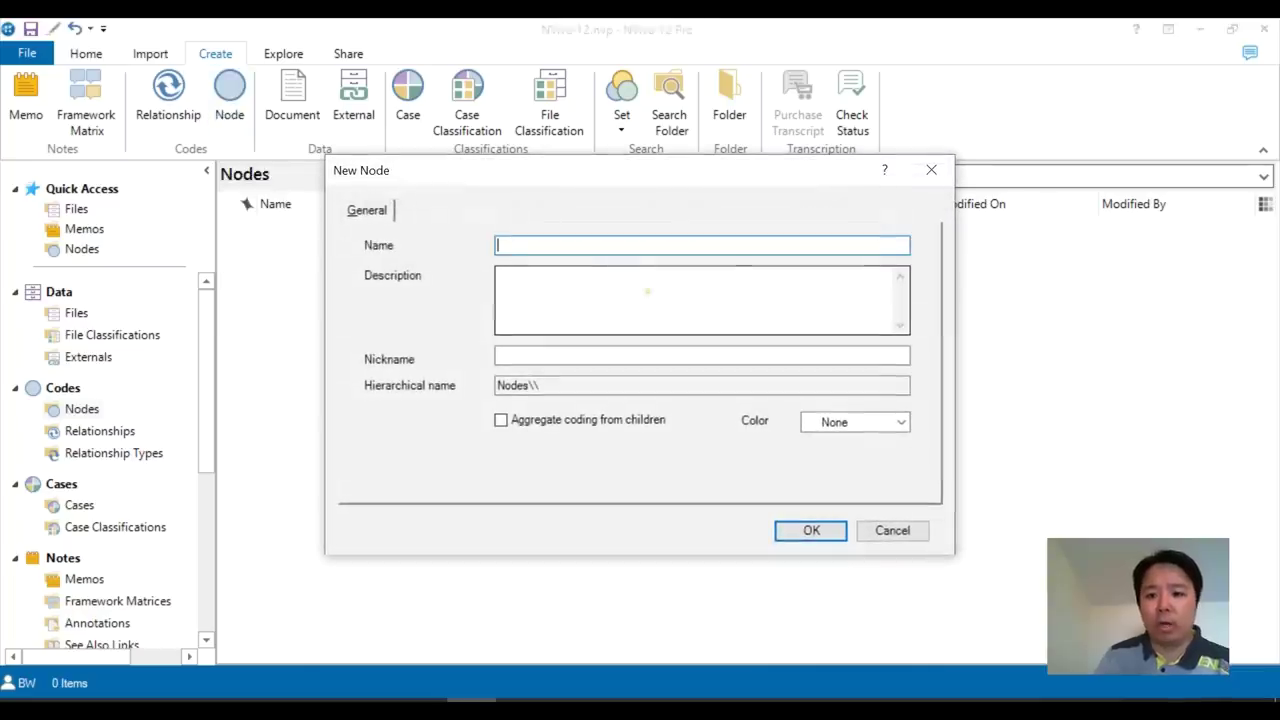
text(Code A)
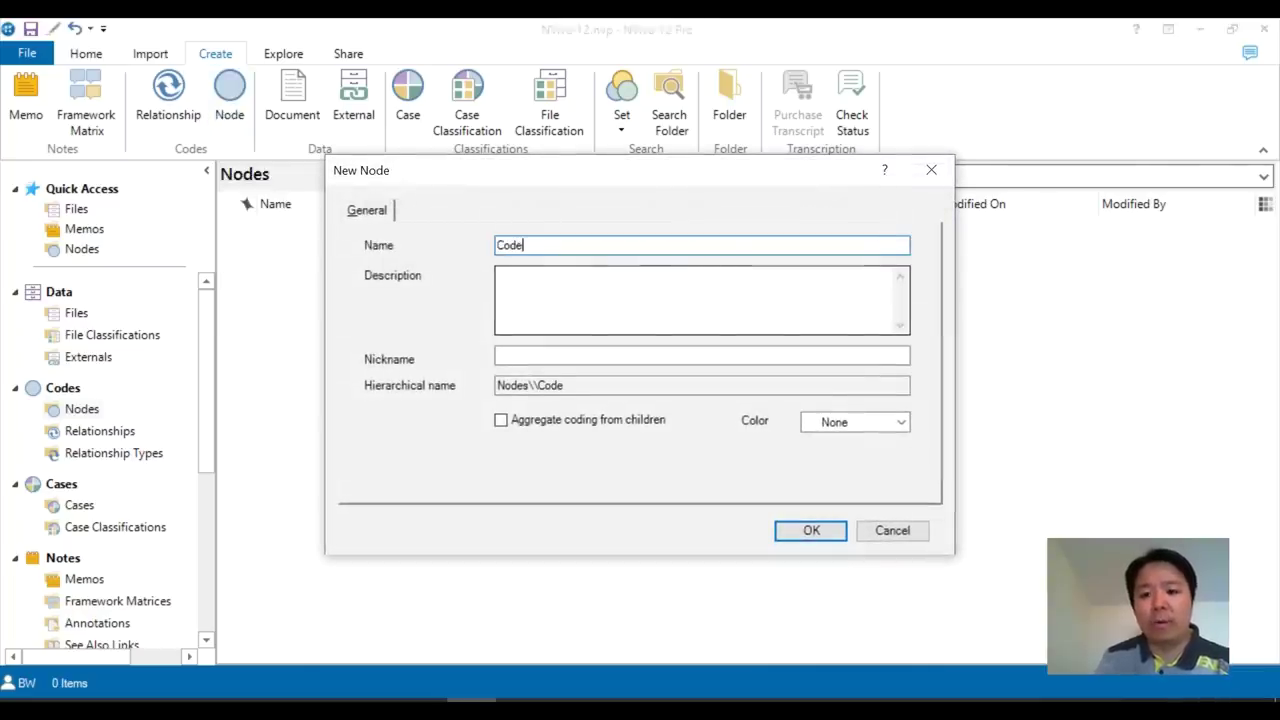
click(811, 530)
right_click(457, 380)
click(491, 394)
text(C)
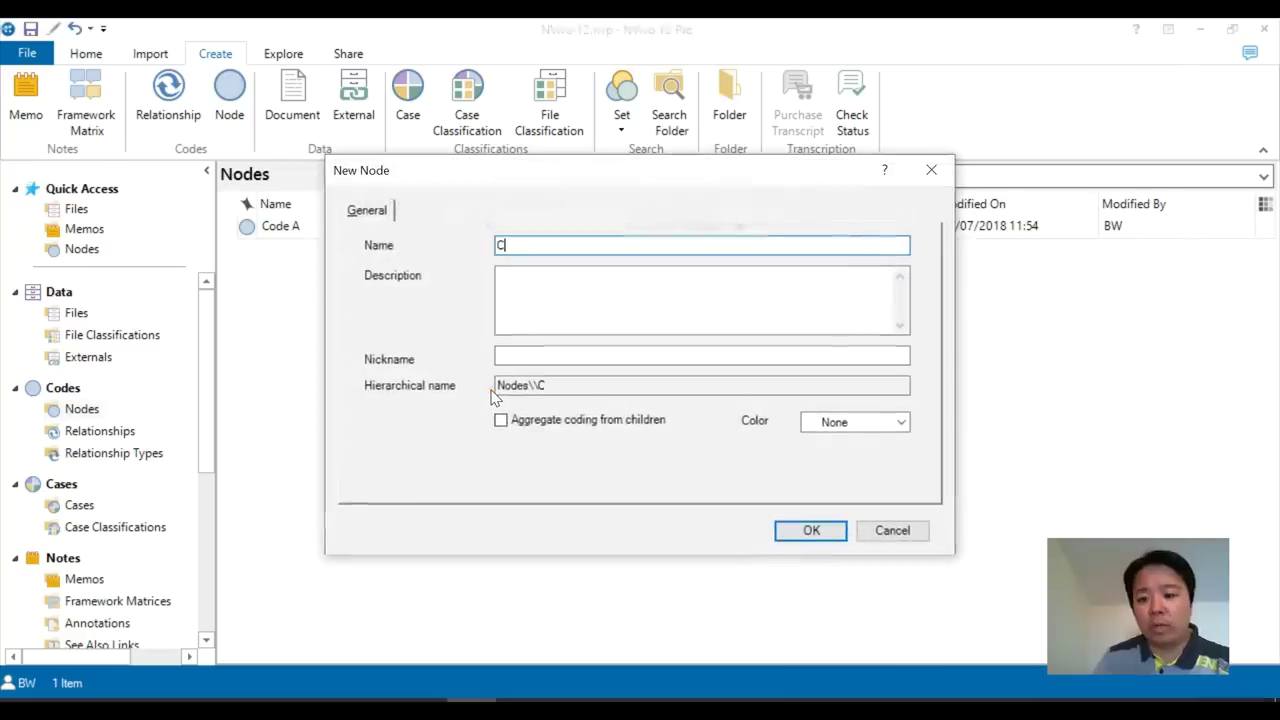
text(ode B)
key(Return)
Create two more nodes, 'Code C' and 'Code A.1'
right_click(491, 394)
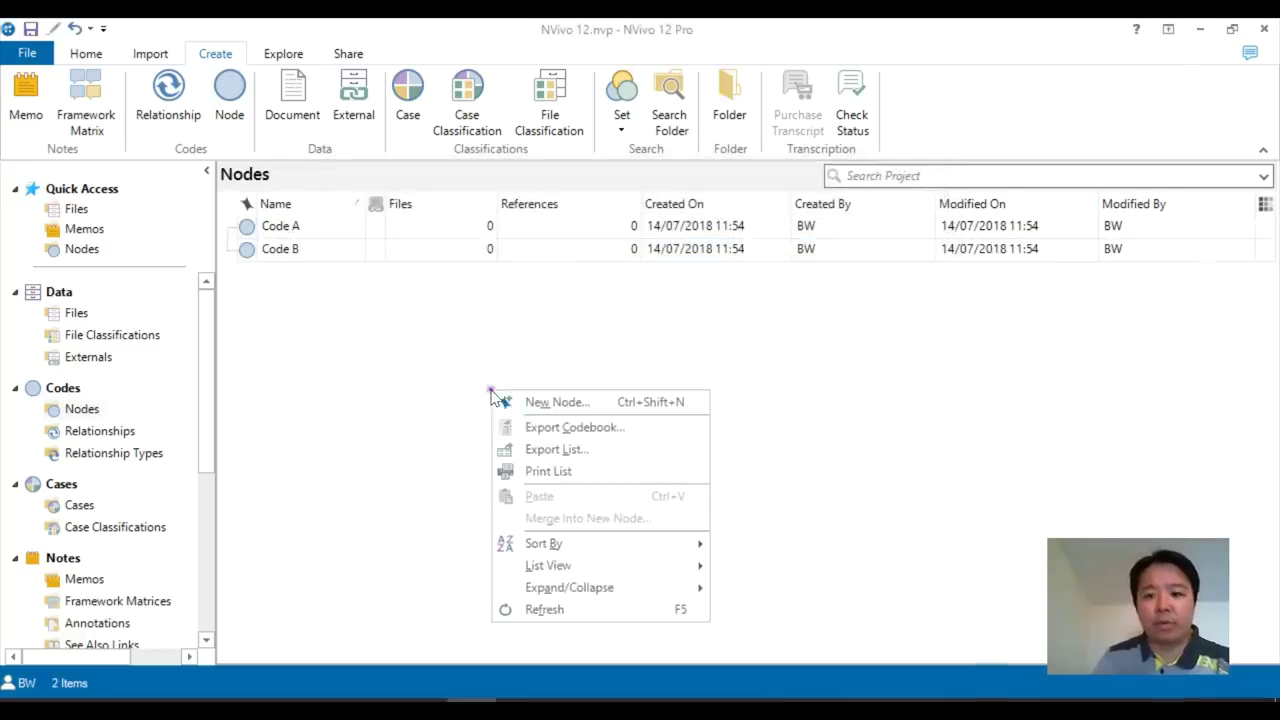
click(572, 410)
text(Code )
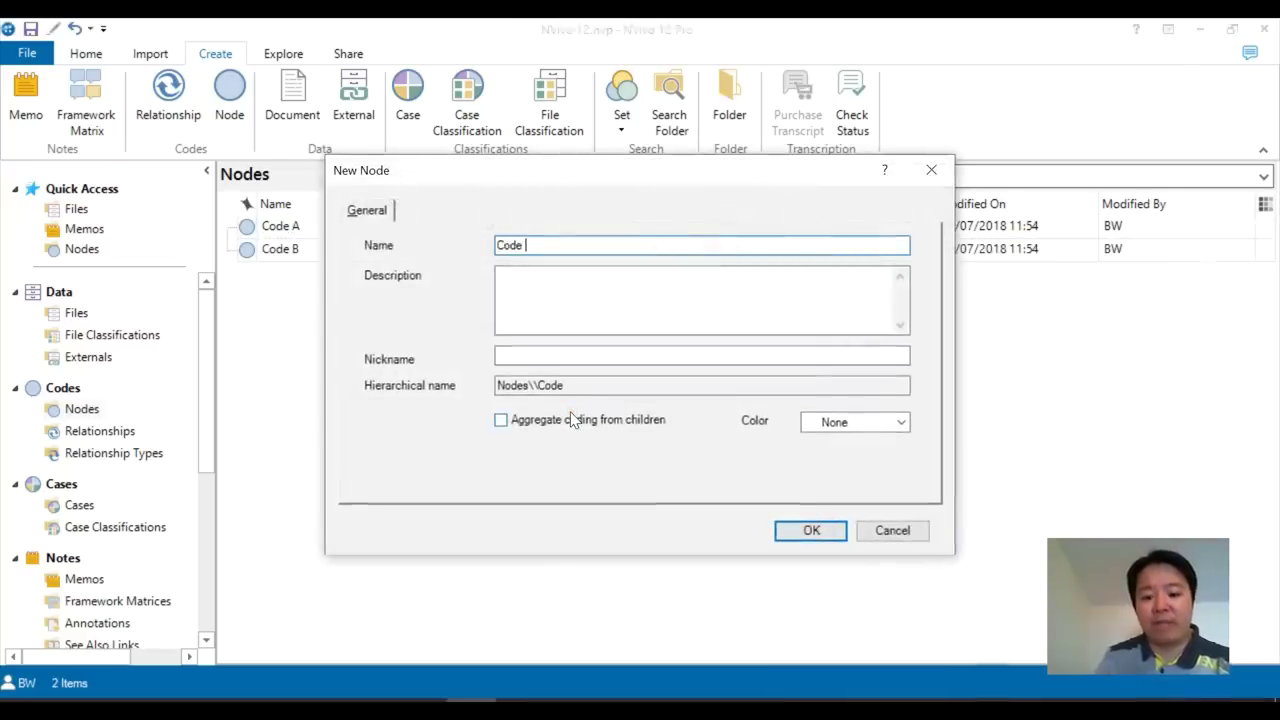
text(C)
key(Return)
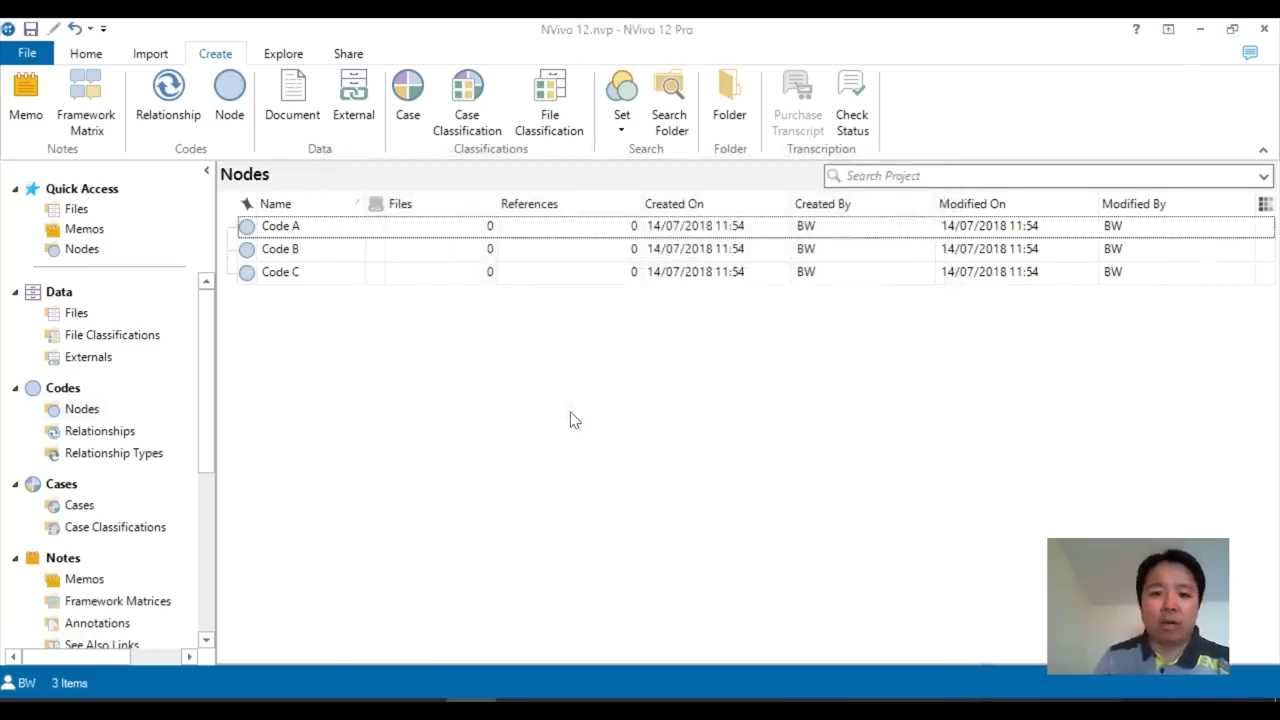
right_click(570, 418)
click(597, 428)
text(Code A)
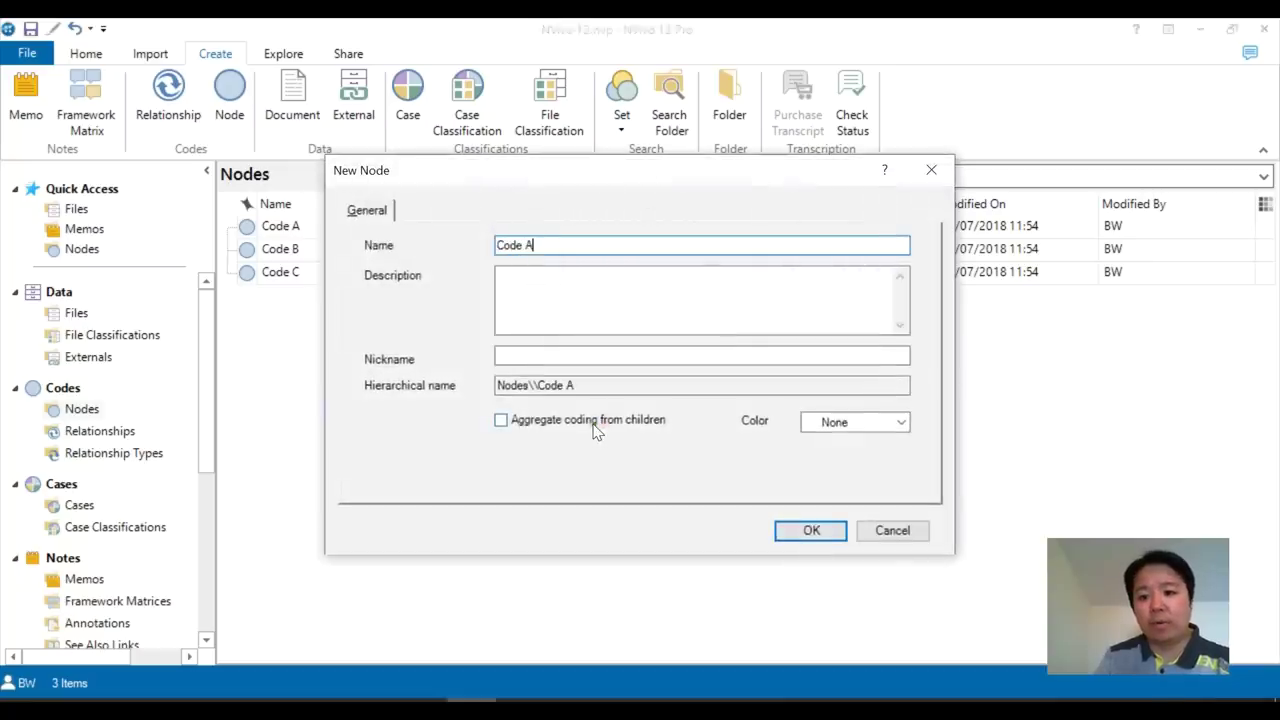
text(.1)
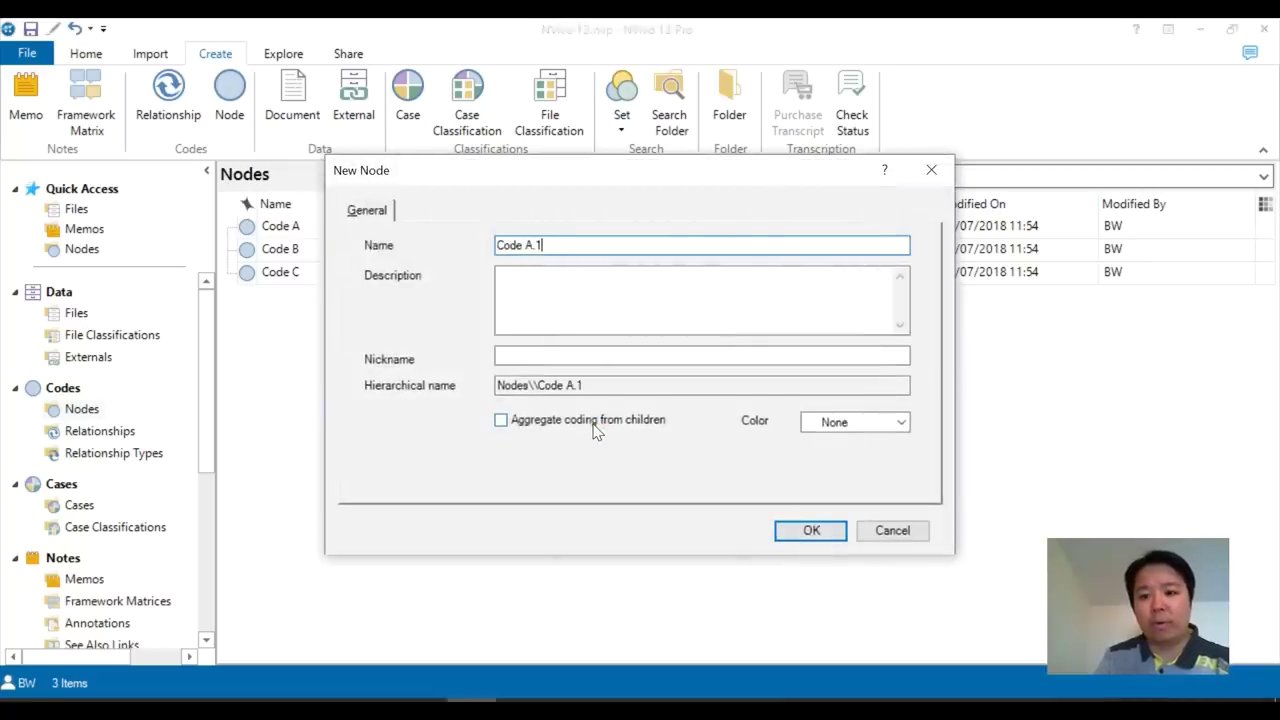
key(Return)
Nest Code A.1 under Code A and return to the Files list
drag(286, 258, 297, 229)
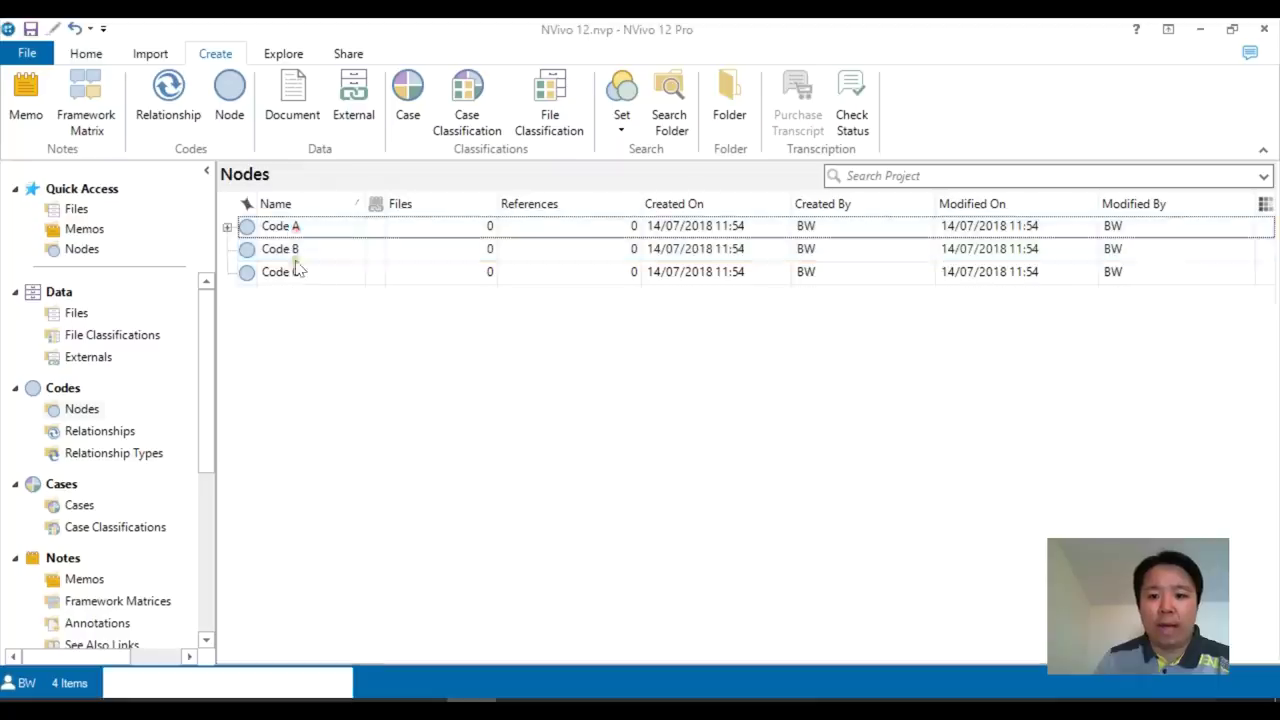
click(227, 228)
drag(265, 310, 320, 380)
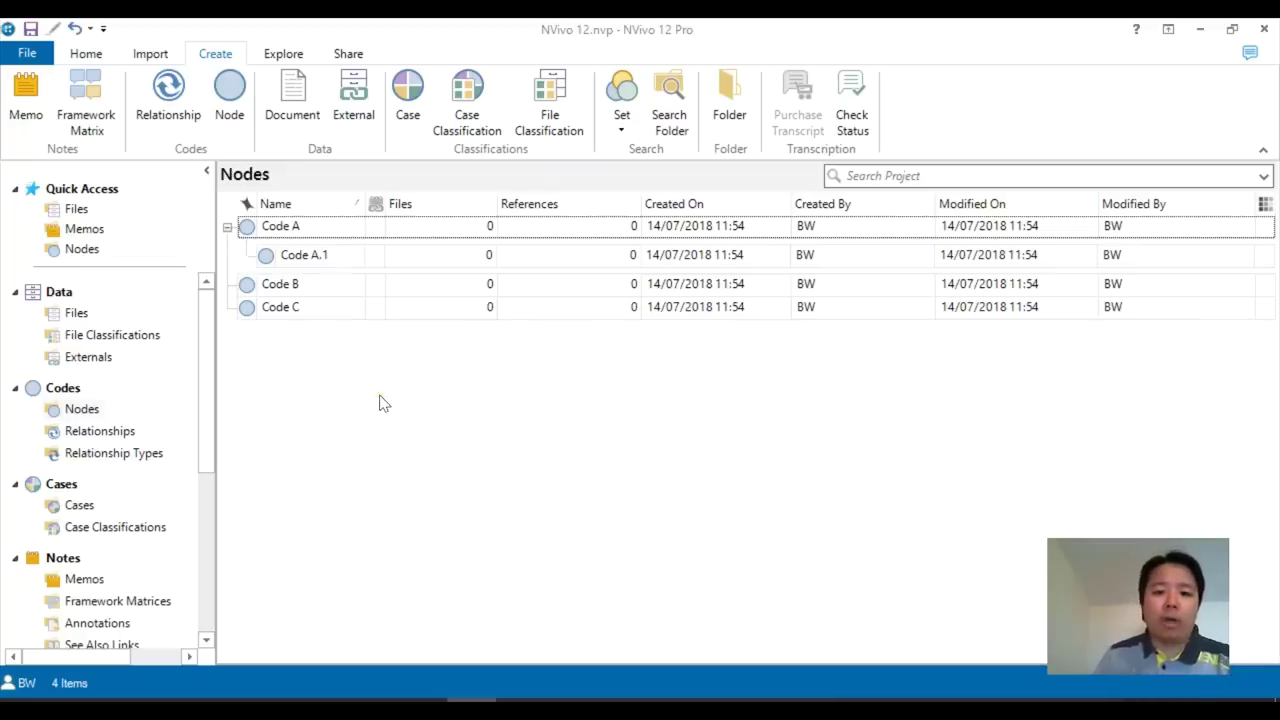
click(80, 313)
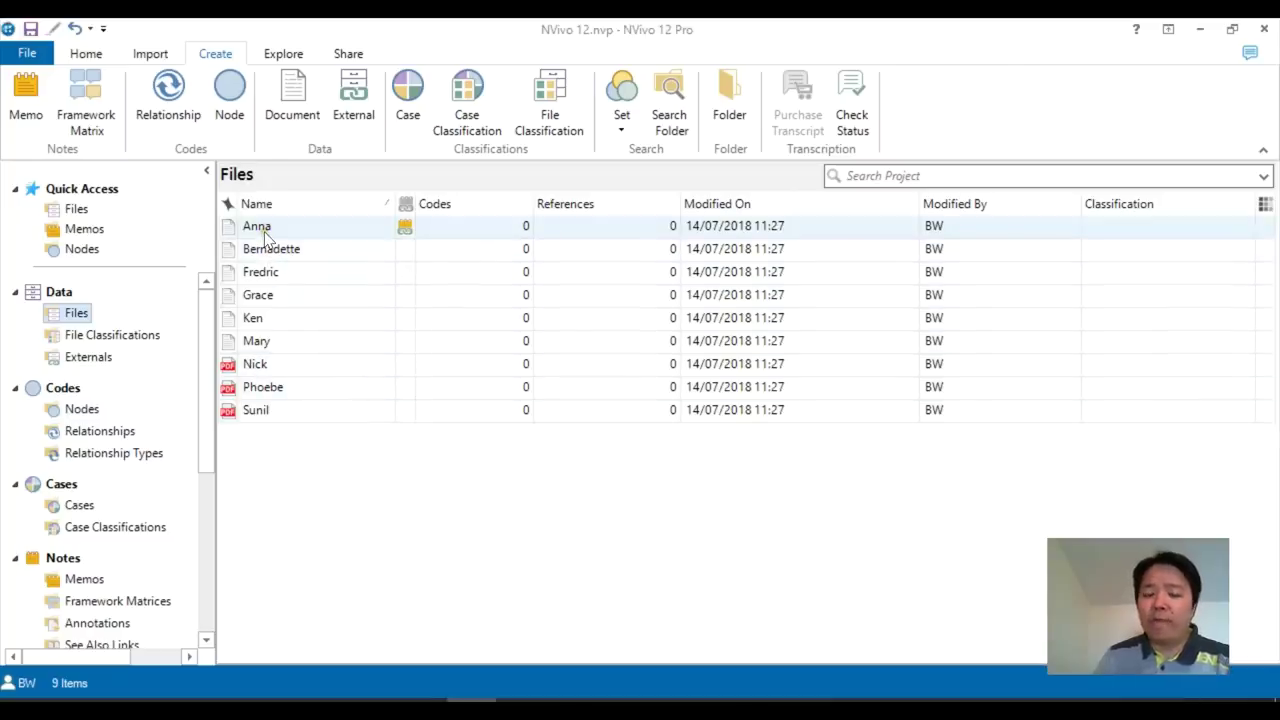
Open Anna's transcript, delete nodes Code A, B and C, and select her Q.1 answer
double_click(261, 229)
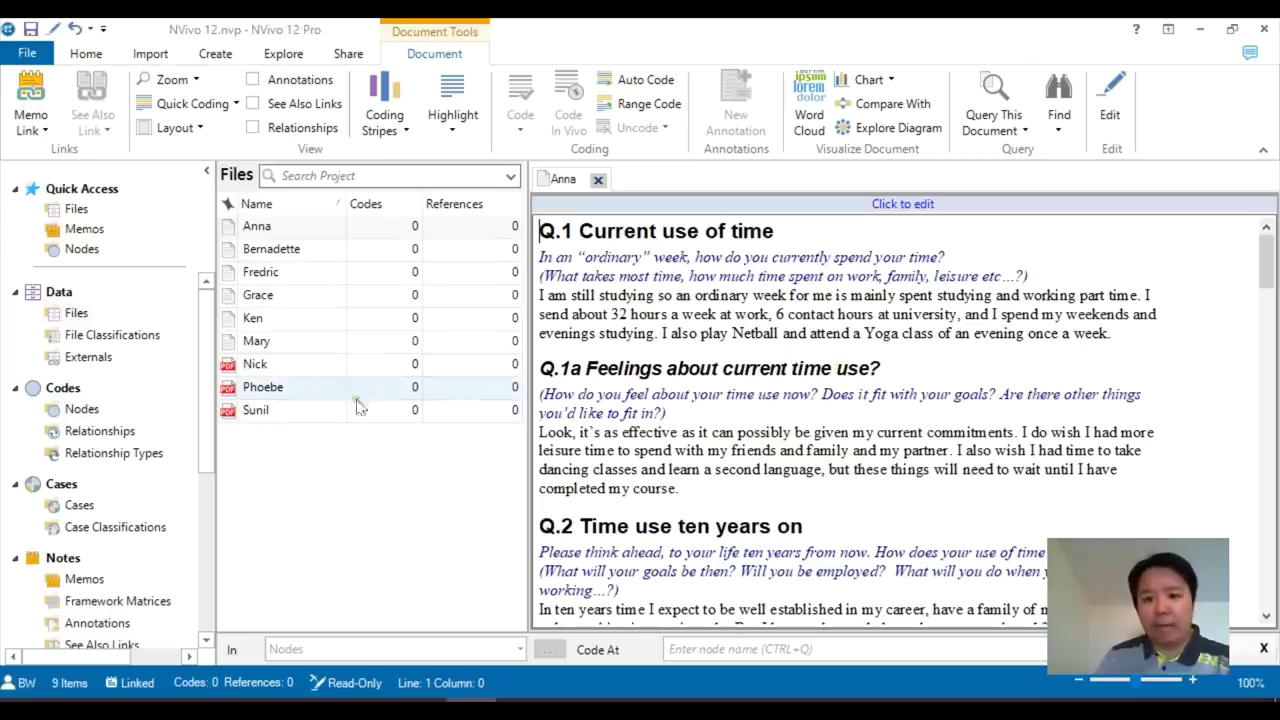
click(88, 410)
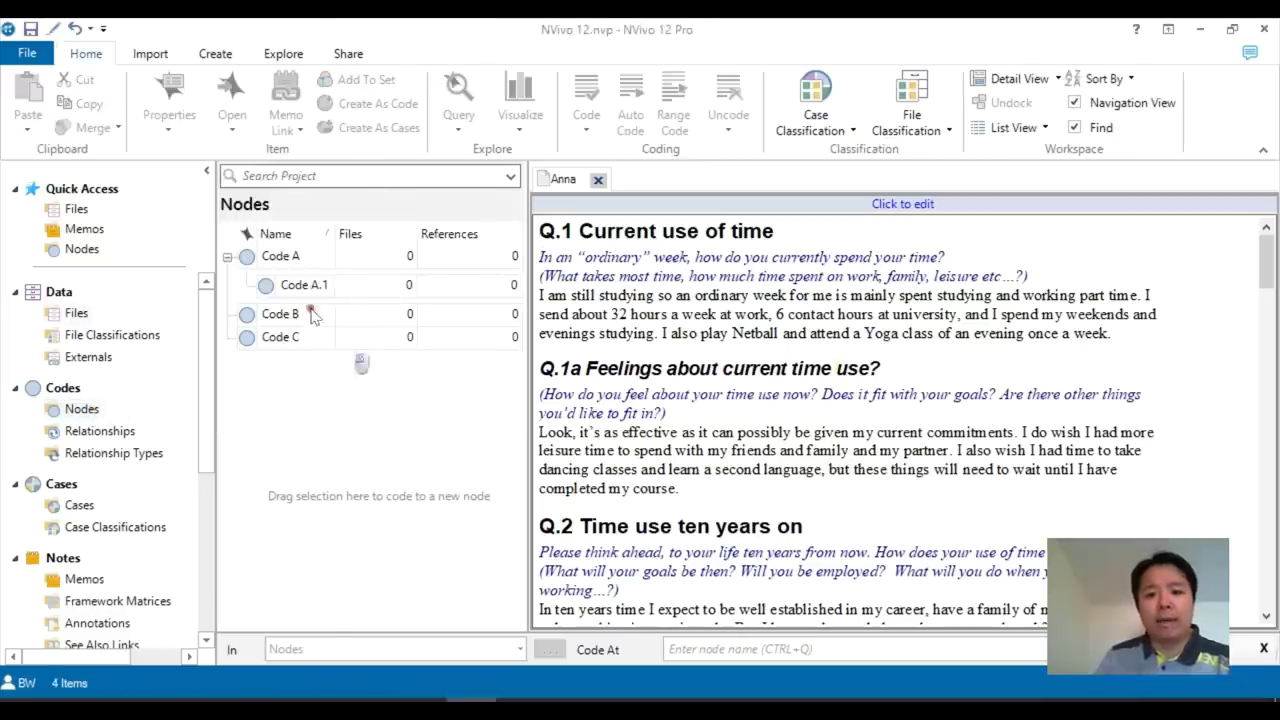
click(290, 256)
ctrl+click(283, 337)
ctrl+click(285, 314)
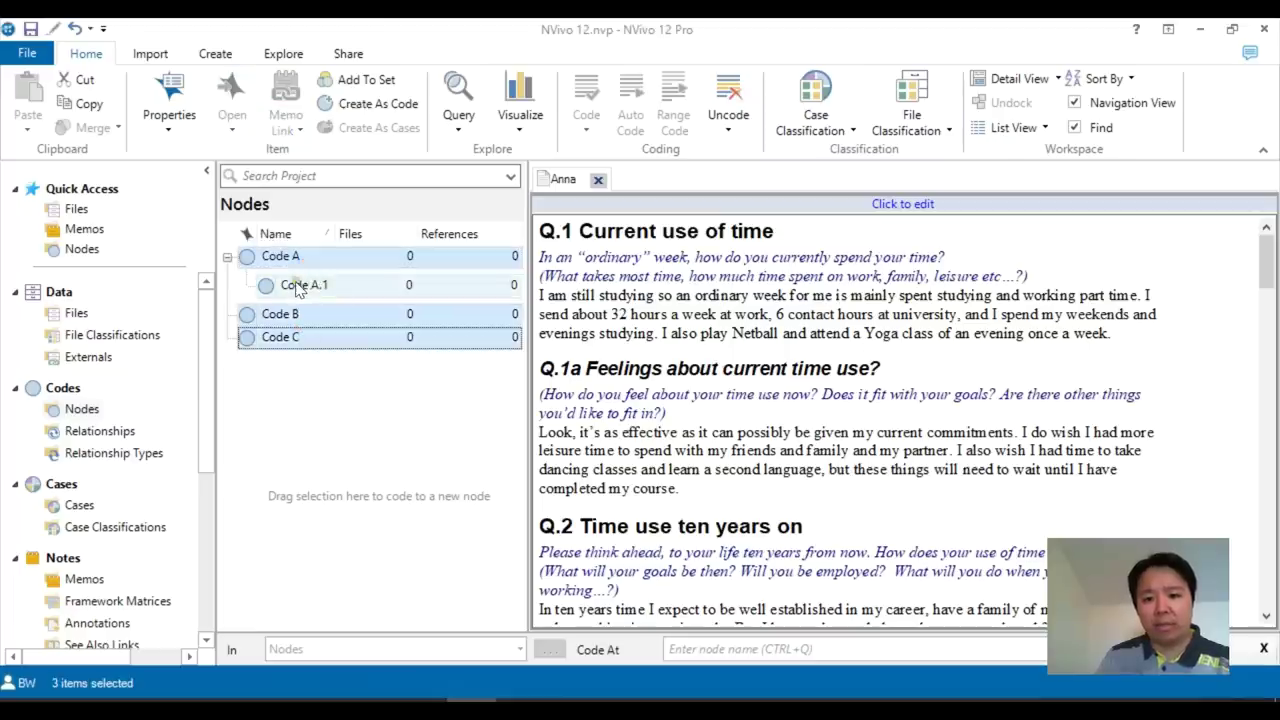
key(Delete)
key(Return)
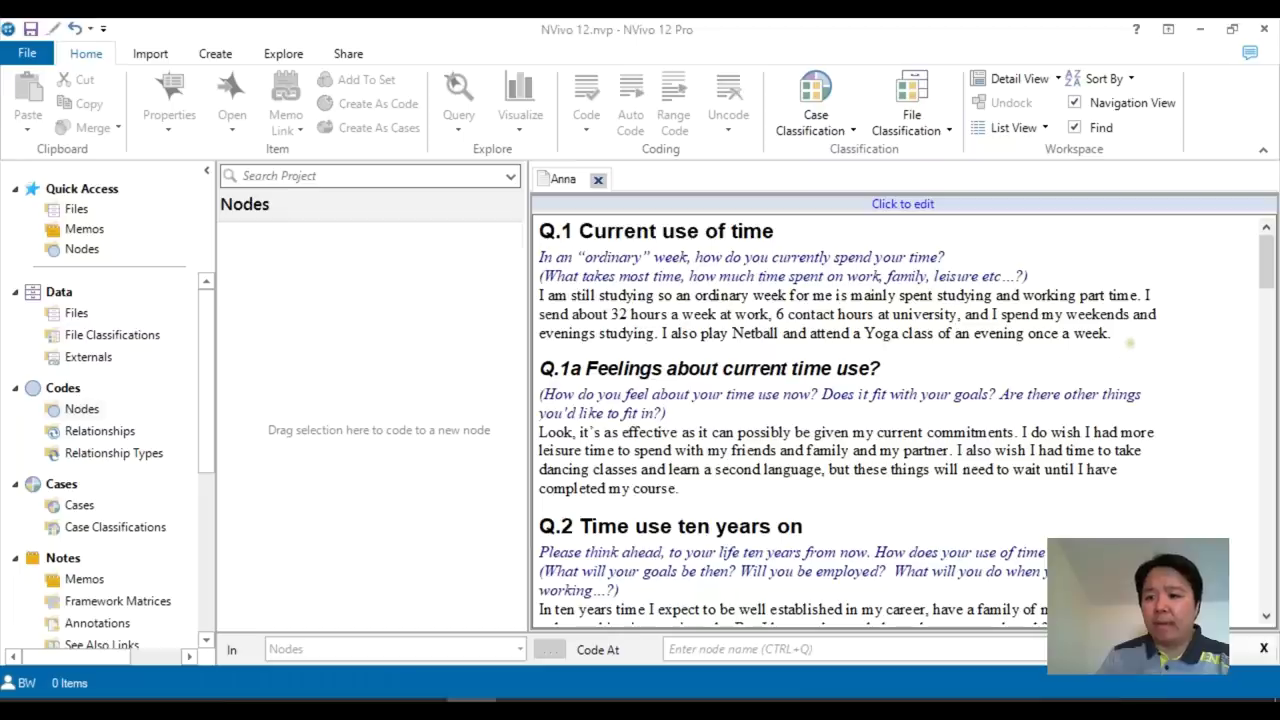
drag(1128, 338, 536, 296)
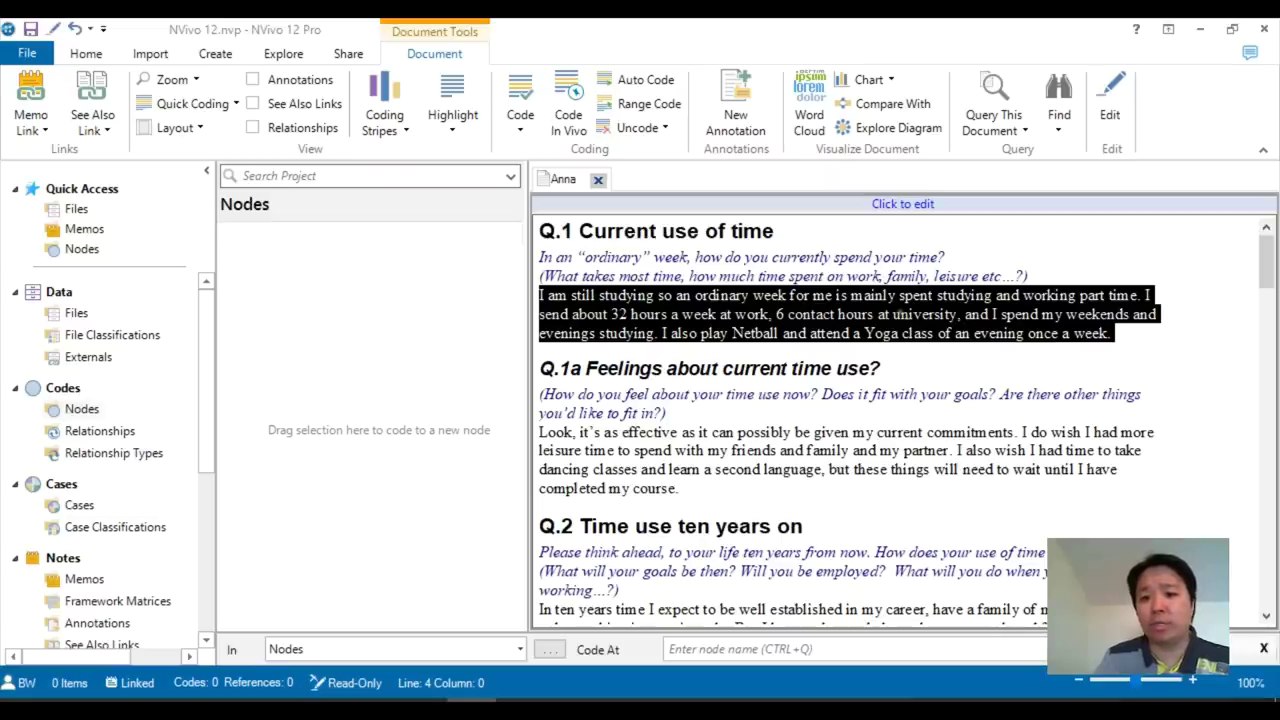
Bring up the Select Code Items dialog for Anna's selected Q.1 answer
click(520, 110)
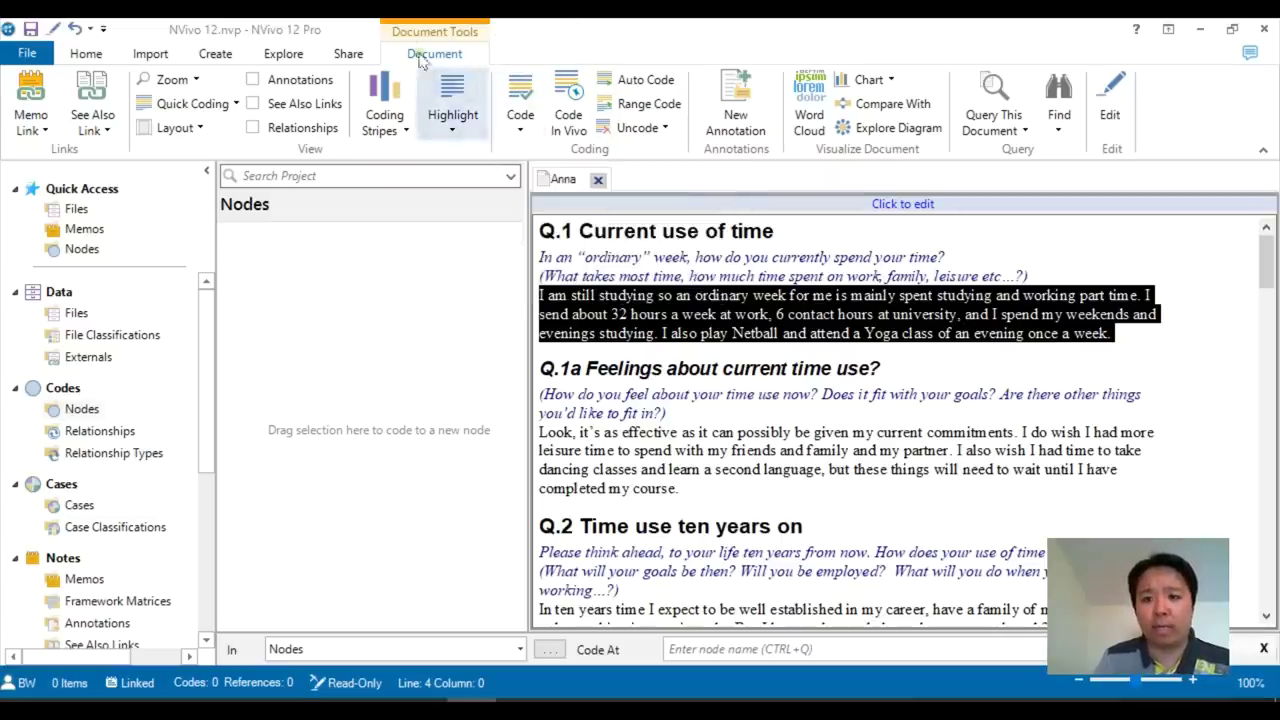
click(524, 94)
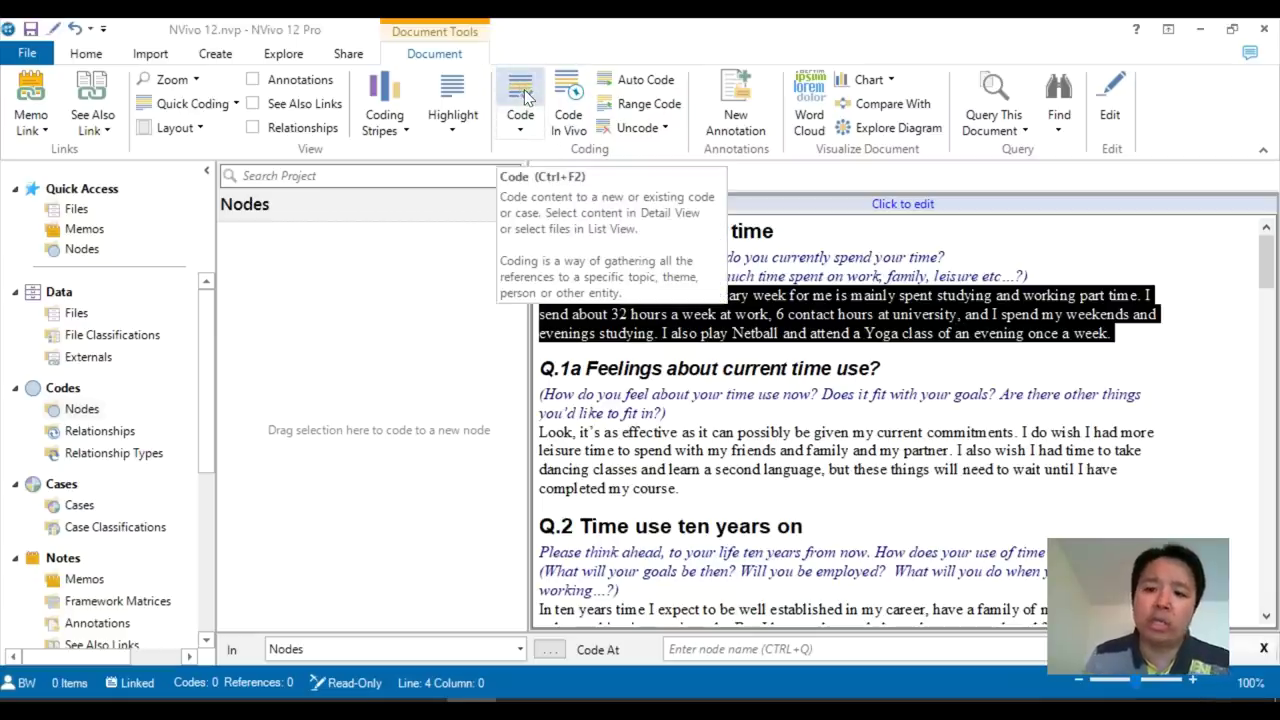
click(524, 94)
Code Anna's Q.1 answer to a newly created node named 'Use of time'
click(524, 94)
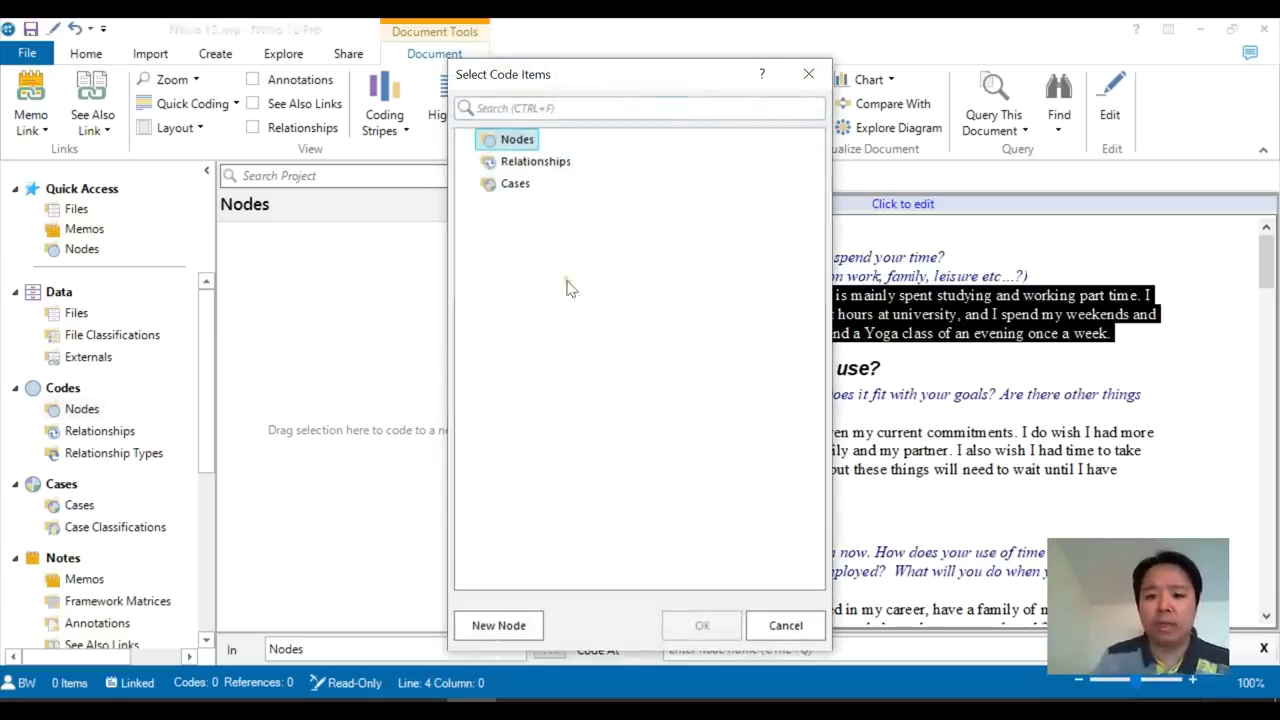
click(507, 624)
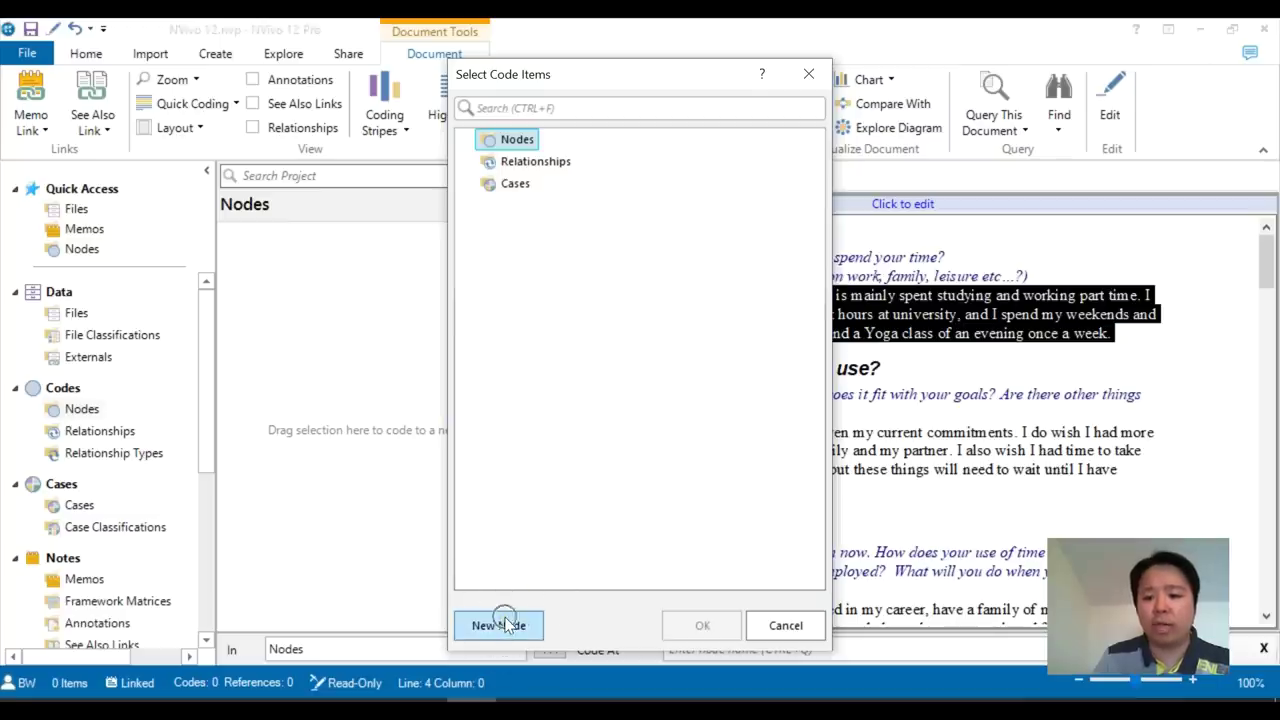
click(507, 624)
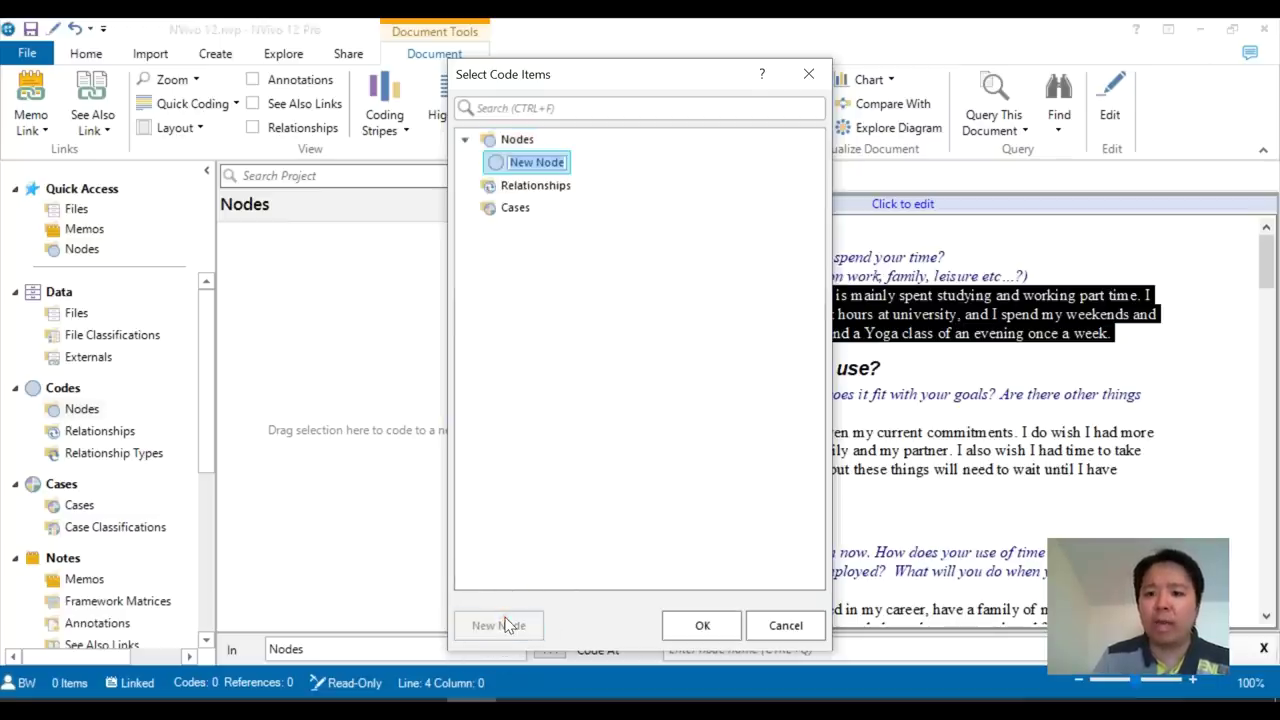
text(Use of time)
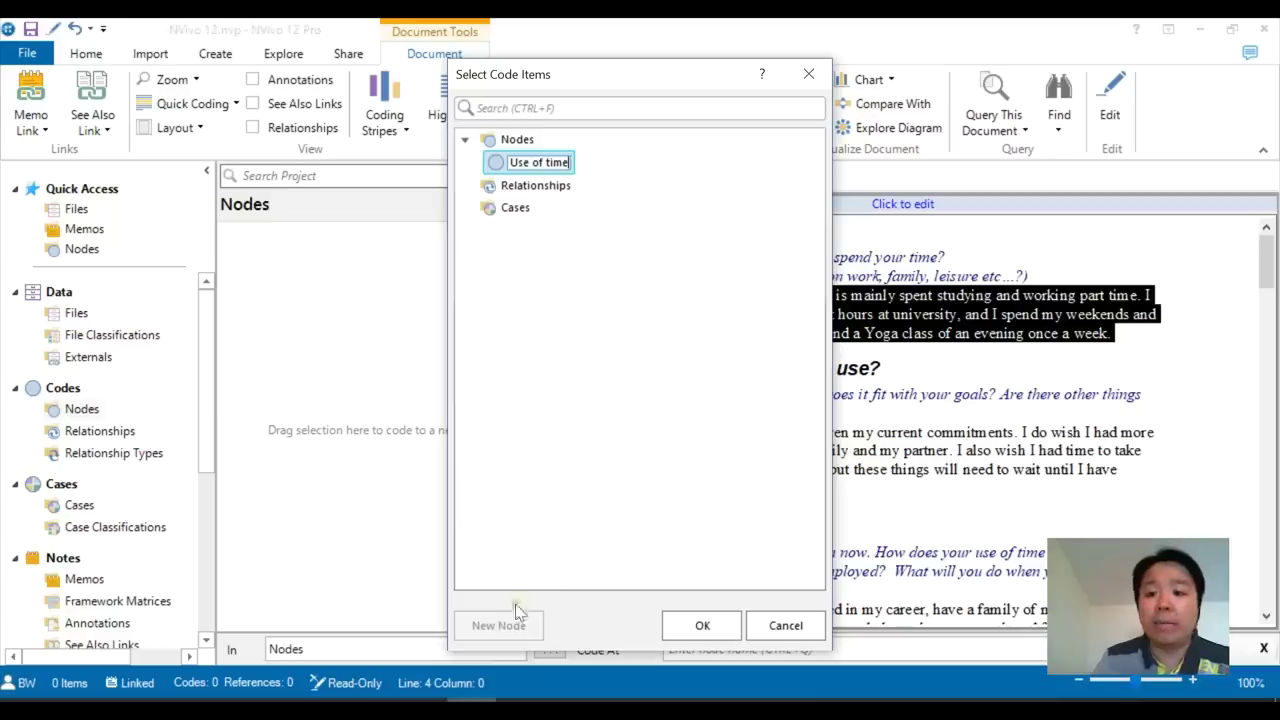
click(702, 626)
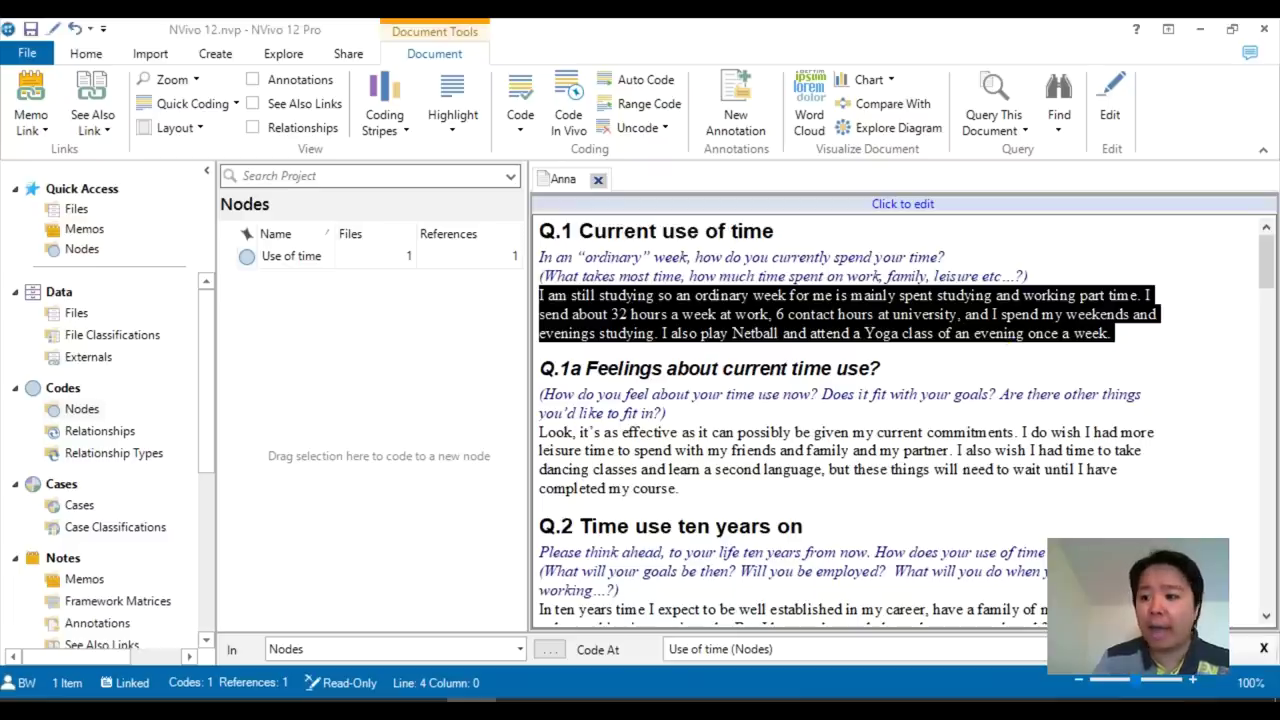
Open the Use of time node to view Anna's Q.1 passage as Reference 1
click(1146, 345)
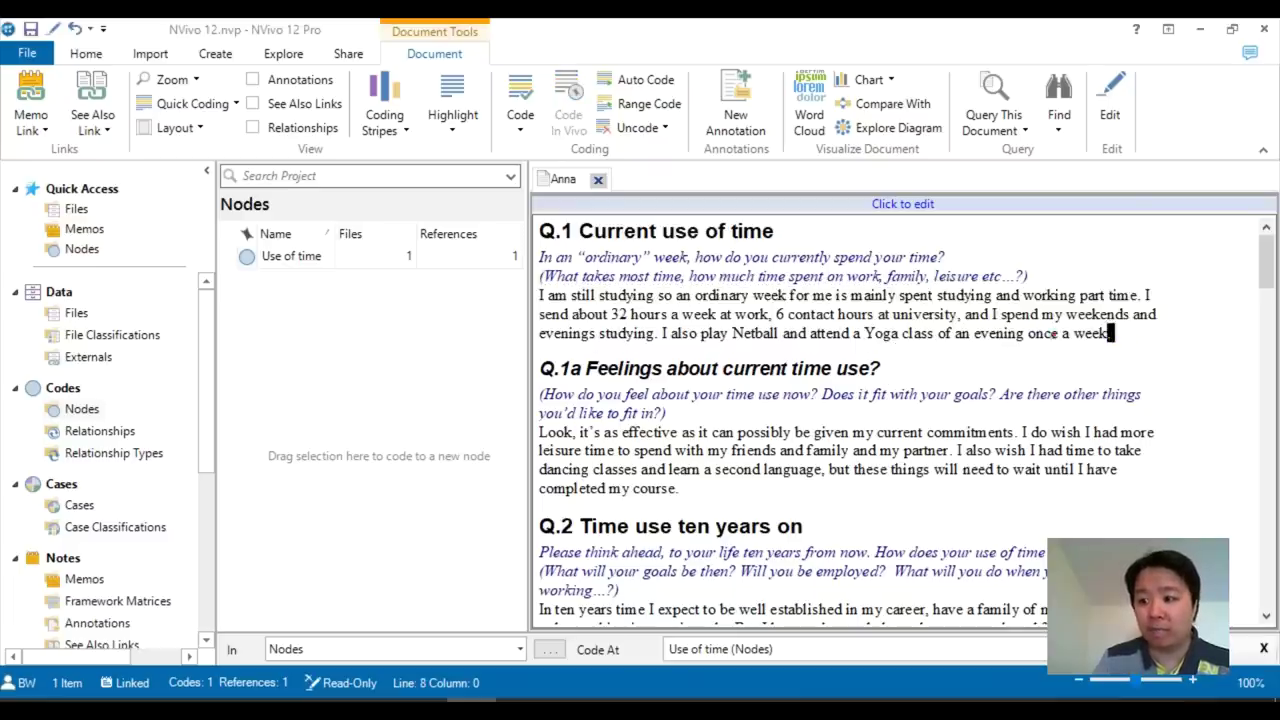
drag(1112, 333, 530, 300)
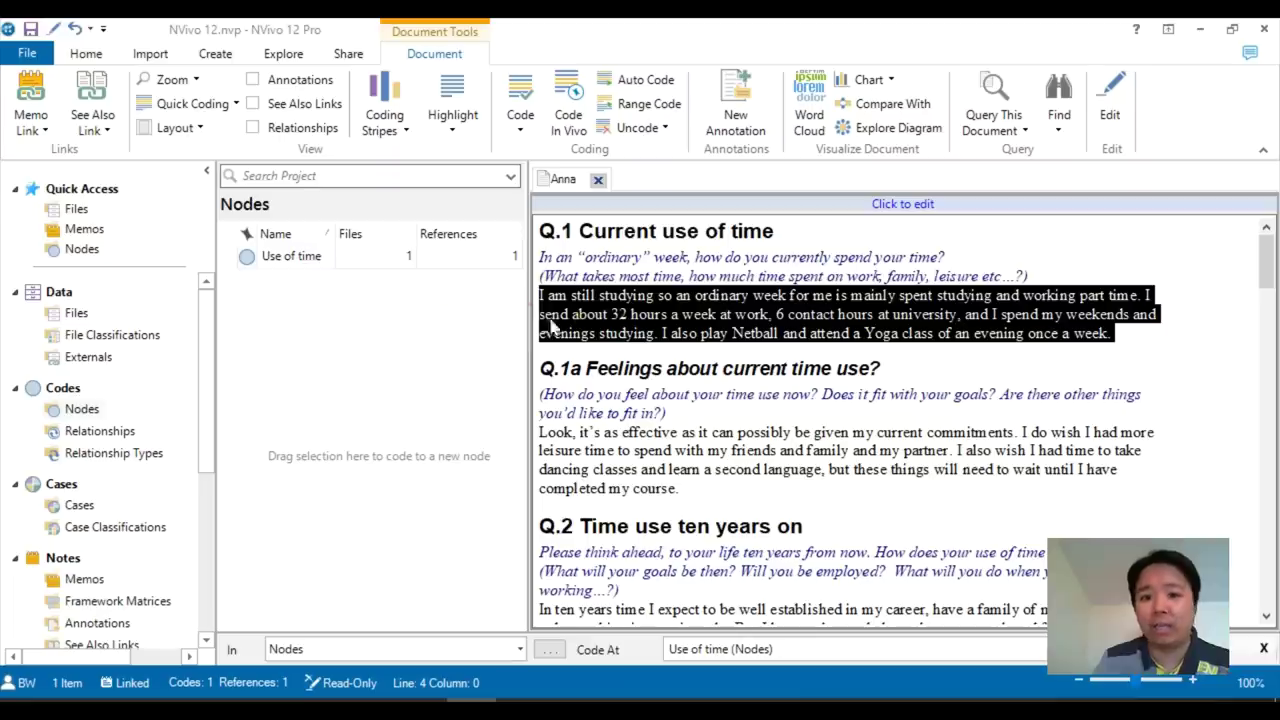
click(273, 262)
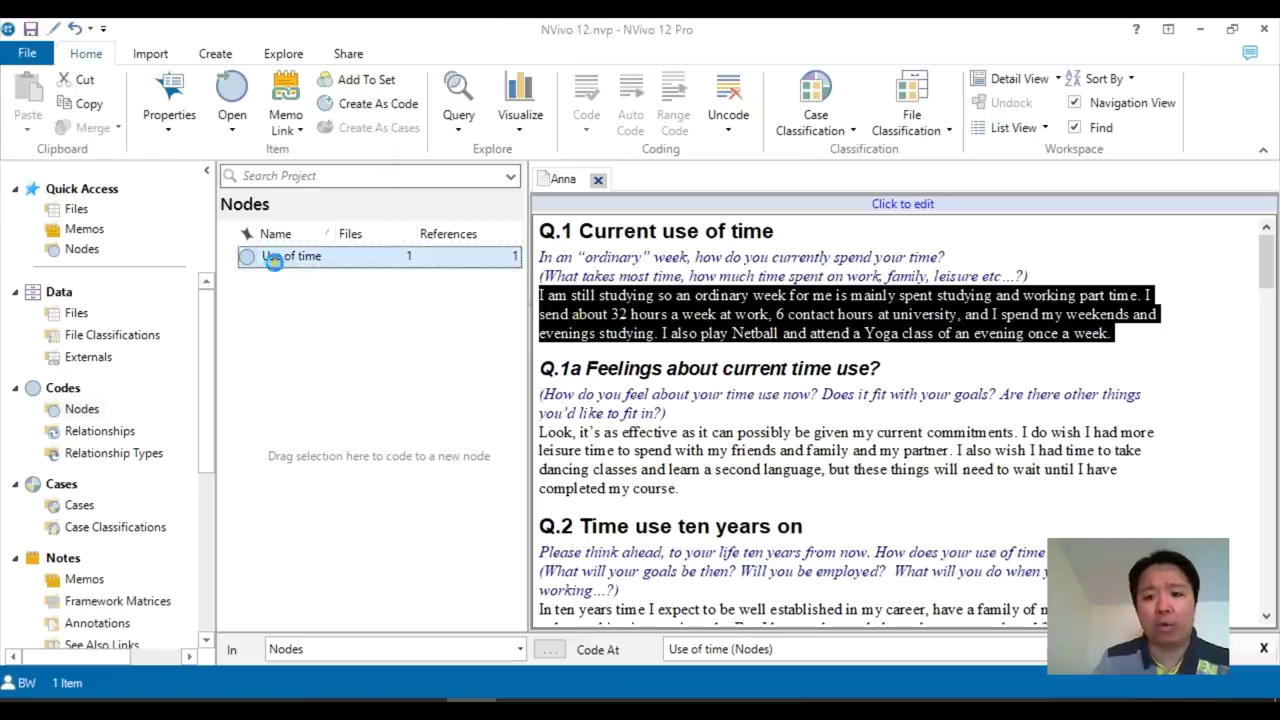
drag(274, 262, 697, 314)
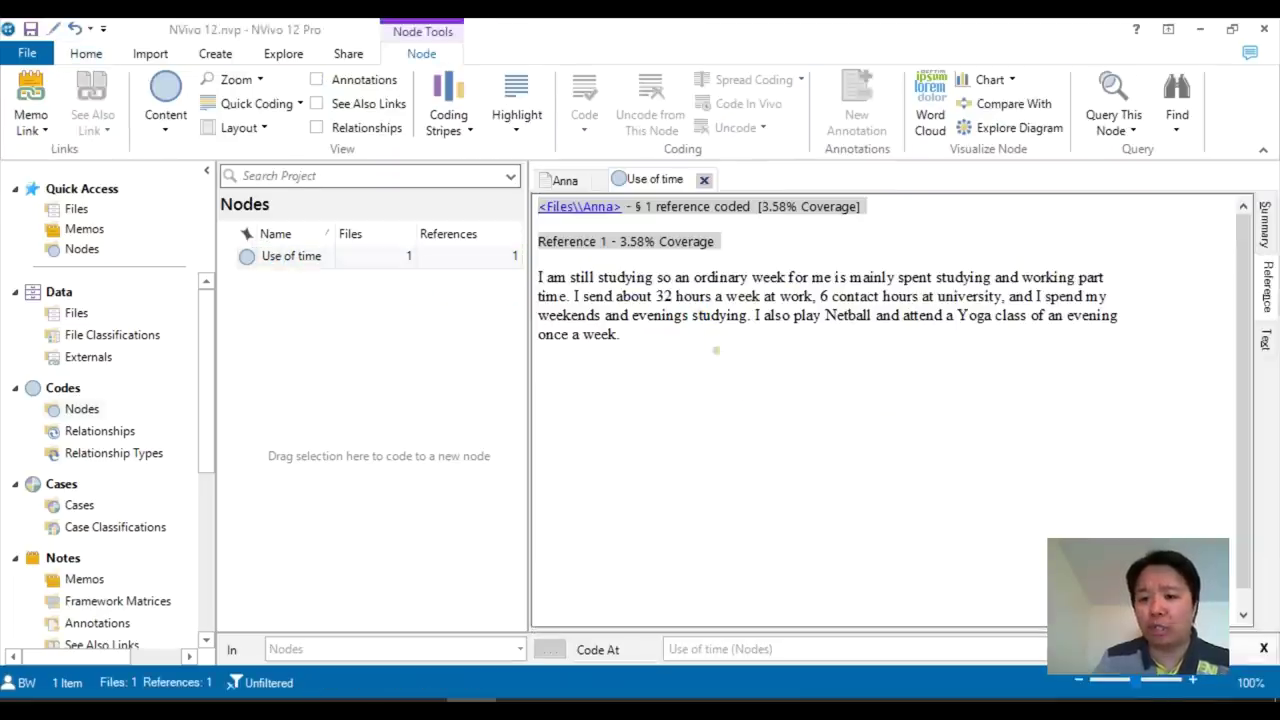
drag(636, 350, 514, 286)
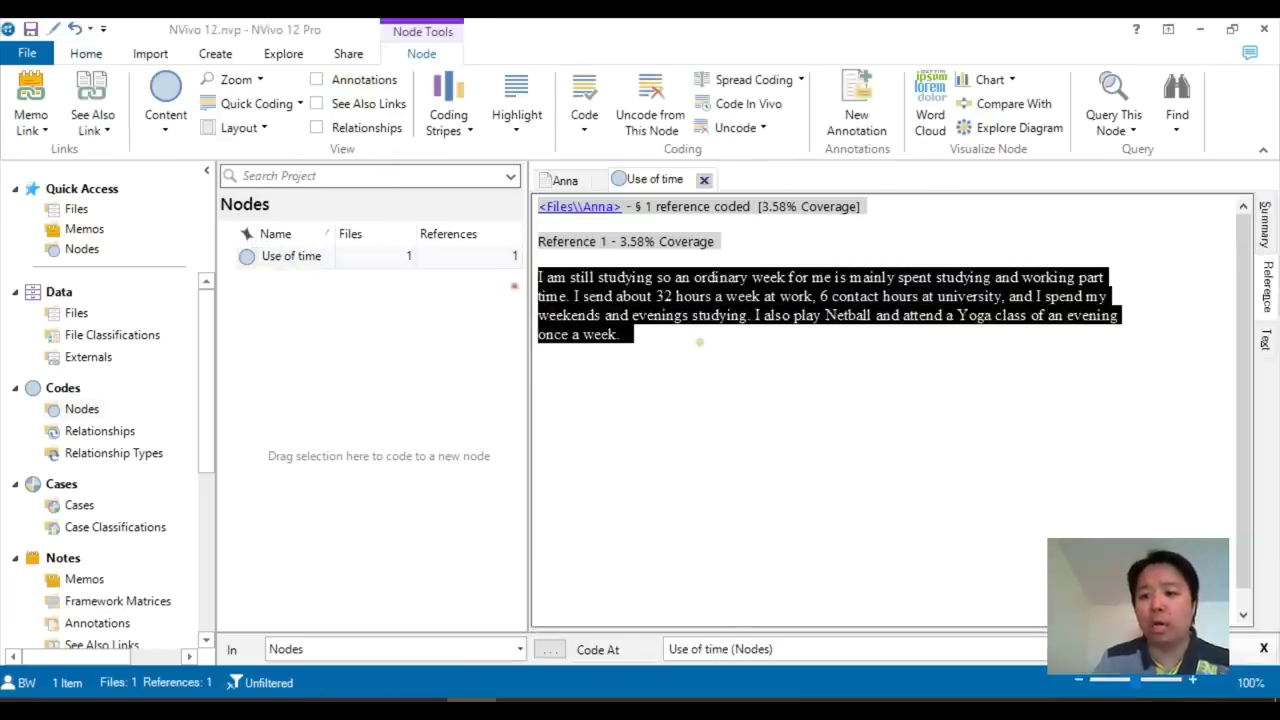
click(700, 342)
click(590, 242)
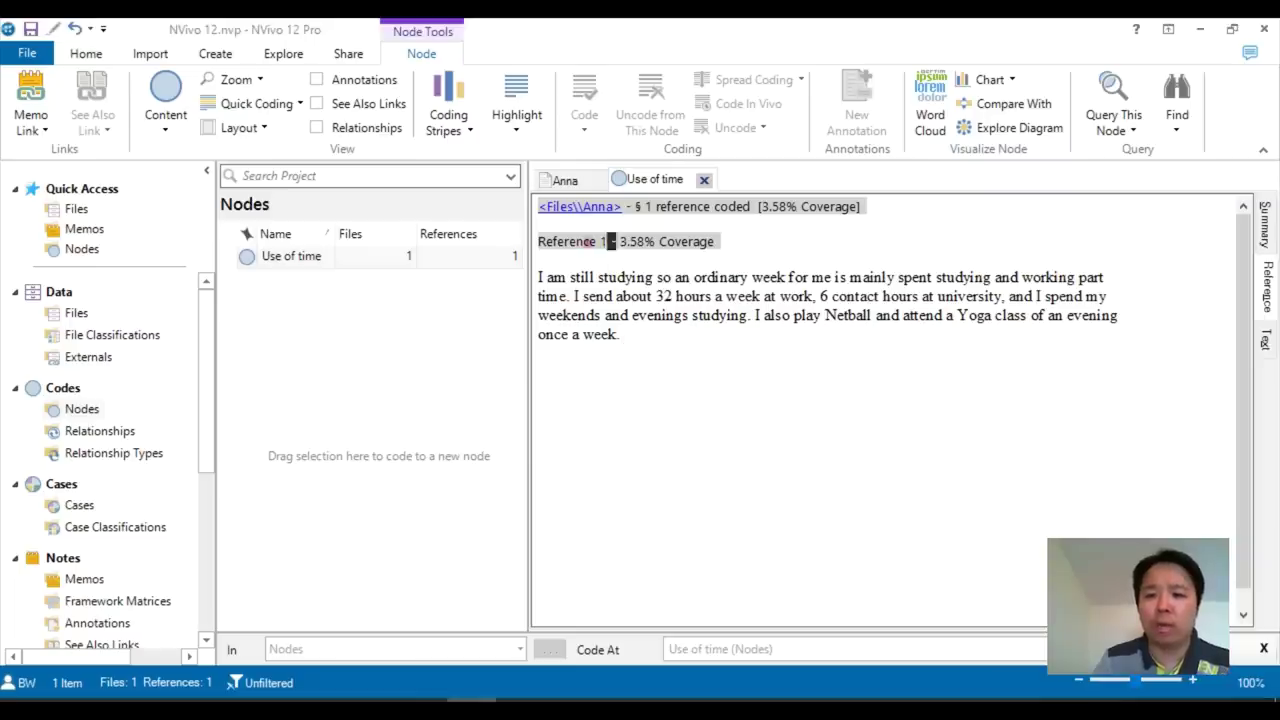
click(642, 394)
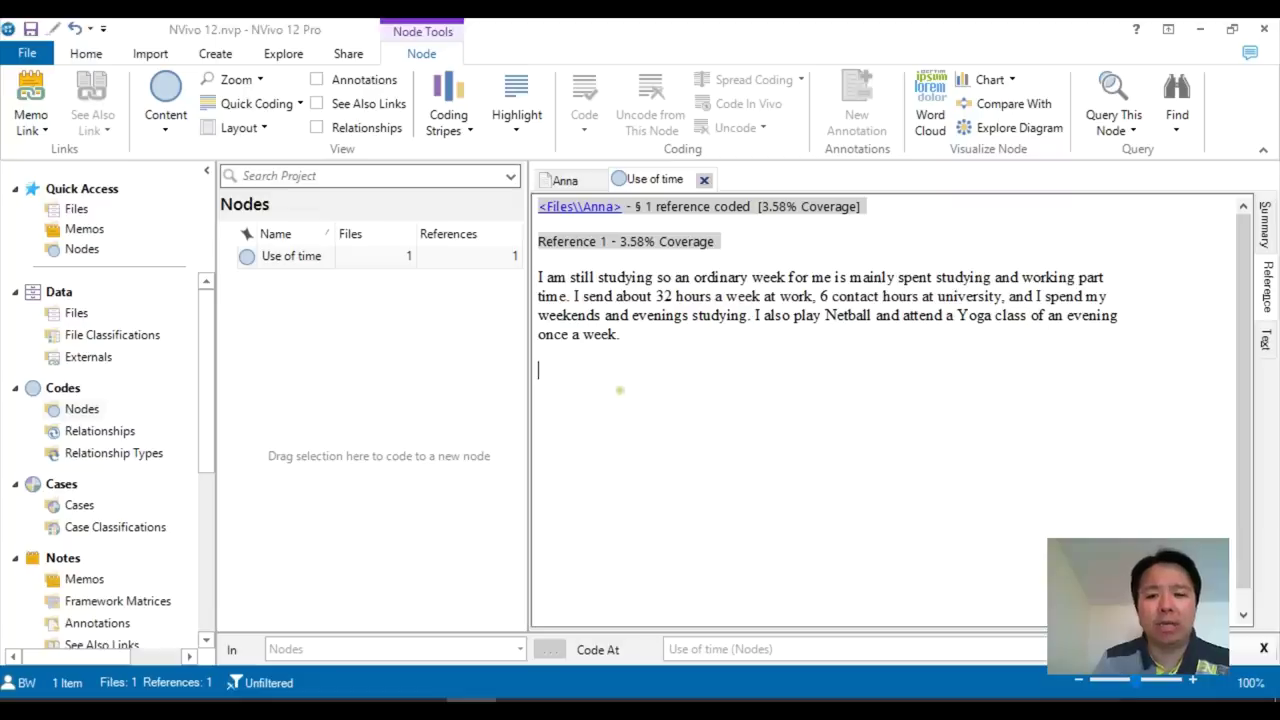
Open Bernadette's transcript, select her church volunteering passage, and show the Nodes list
click(94, 318)
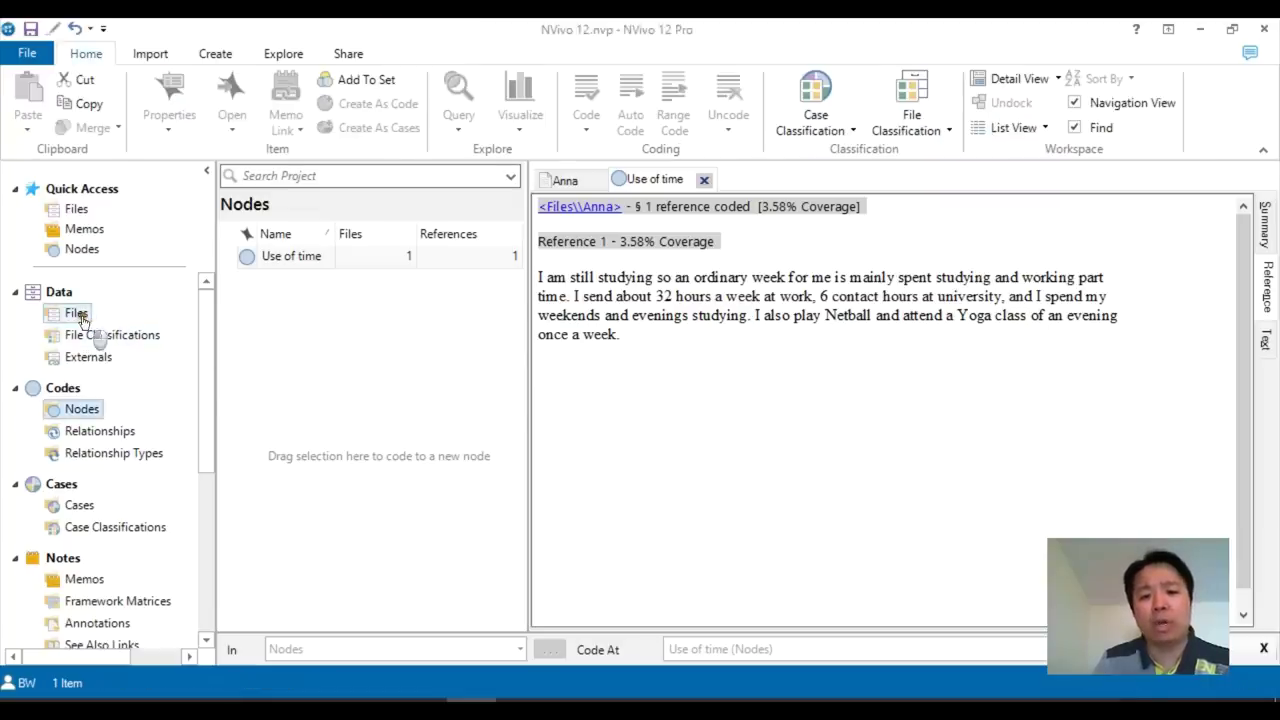
click(304, 254)
double_click(304, 251)
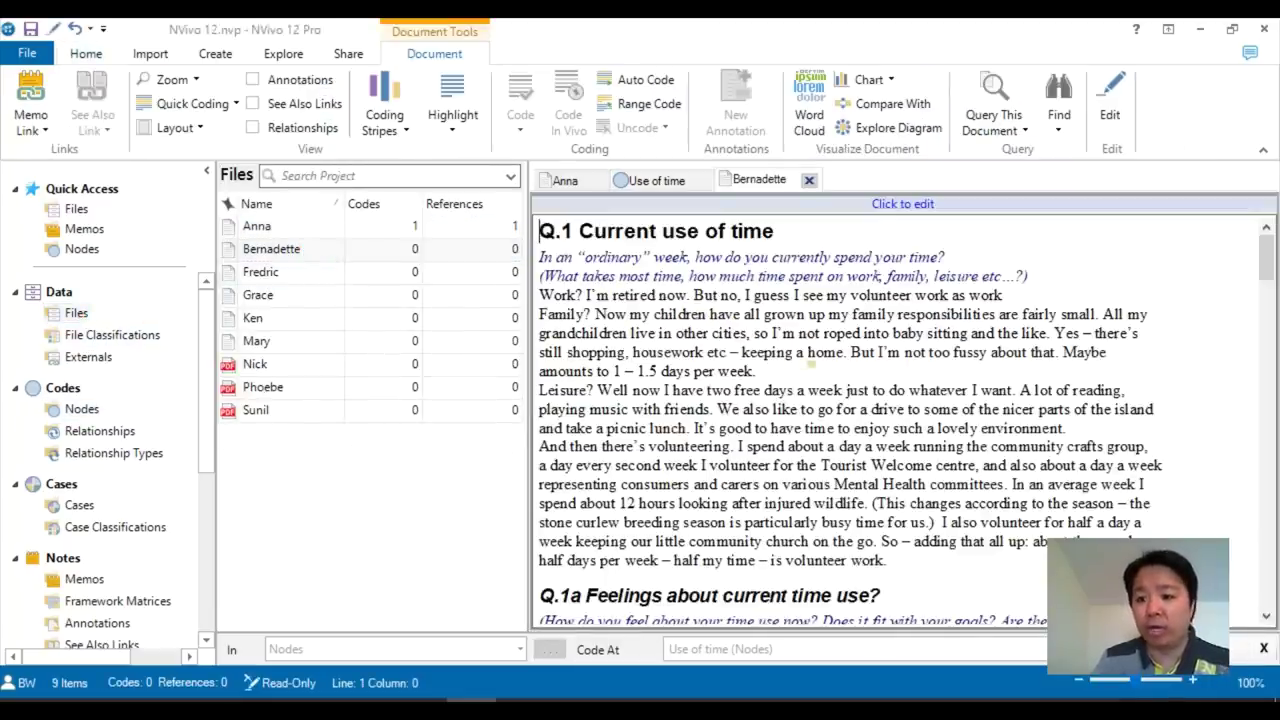
drag(888, 560, 938, 522)
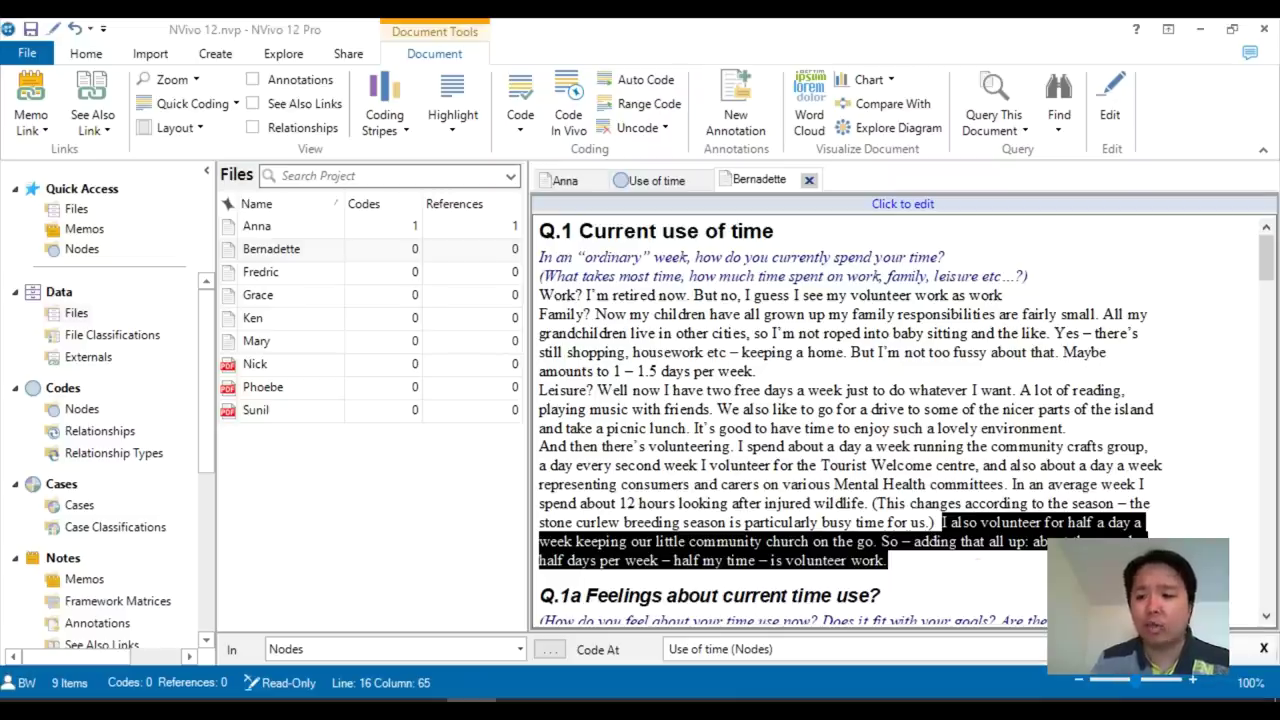
click(82, 409)
drag(887, 561, 944, 522)
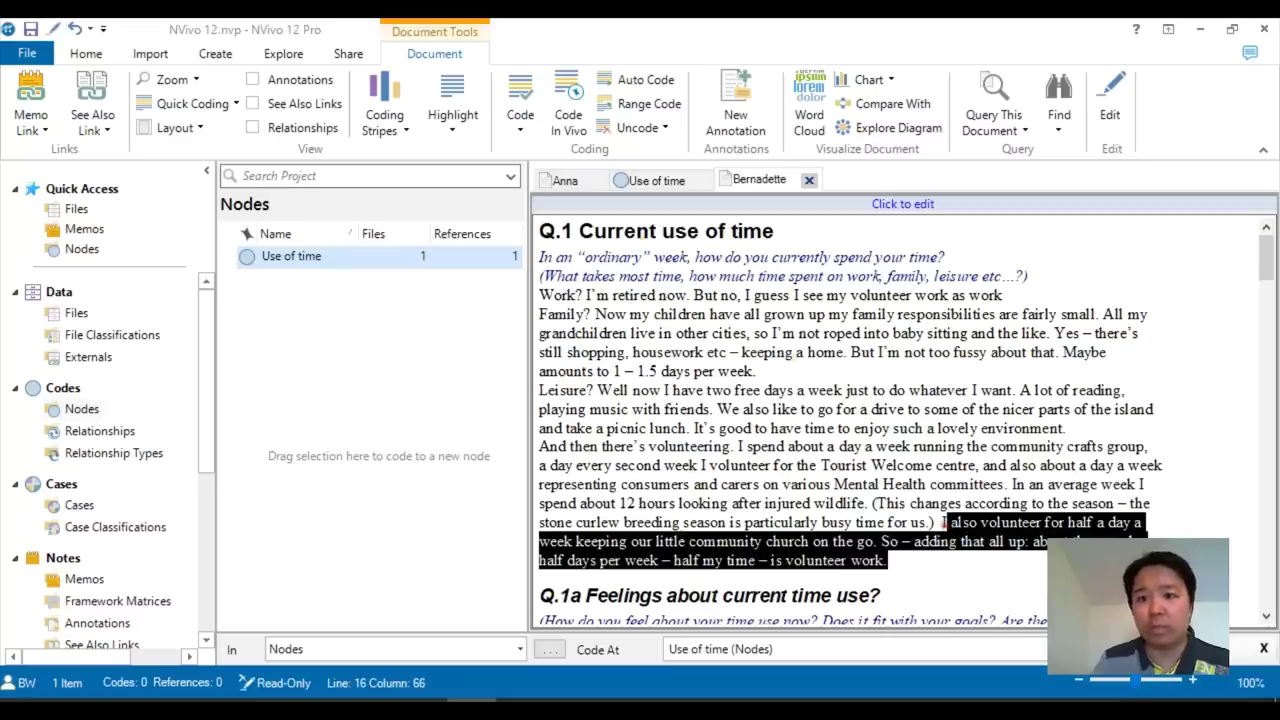
Code Bernadette's selected volunteering passage to the existing Use of time node
click(521, 96)
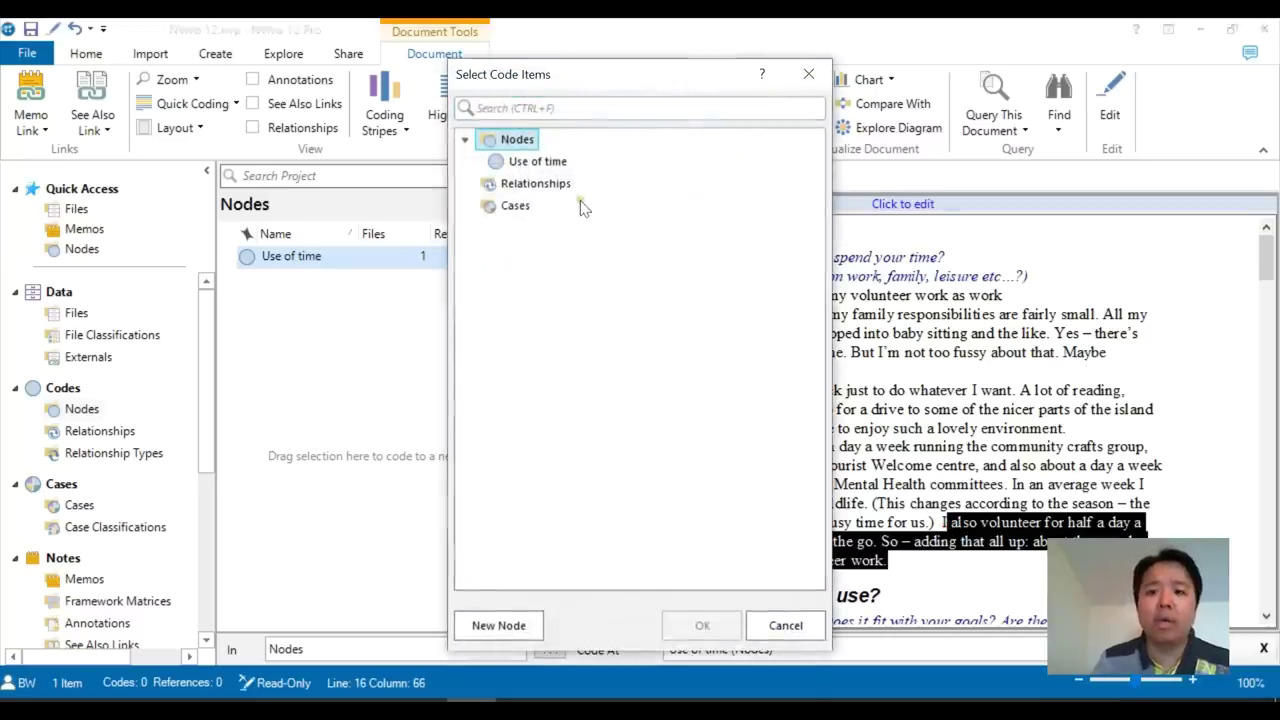
click(536, 163)
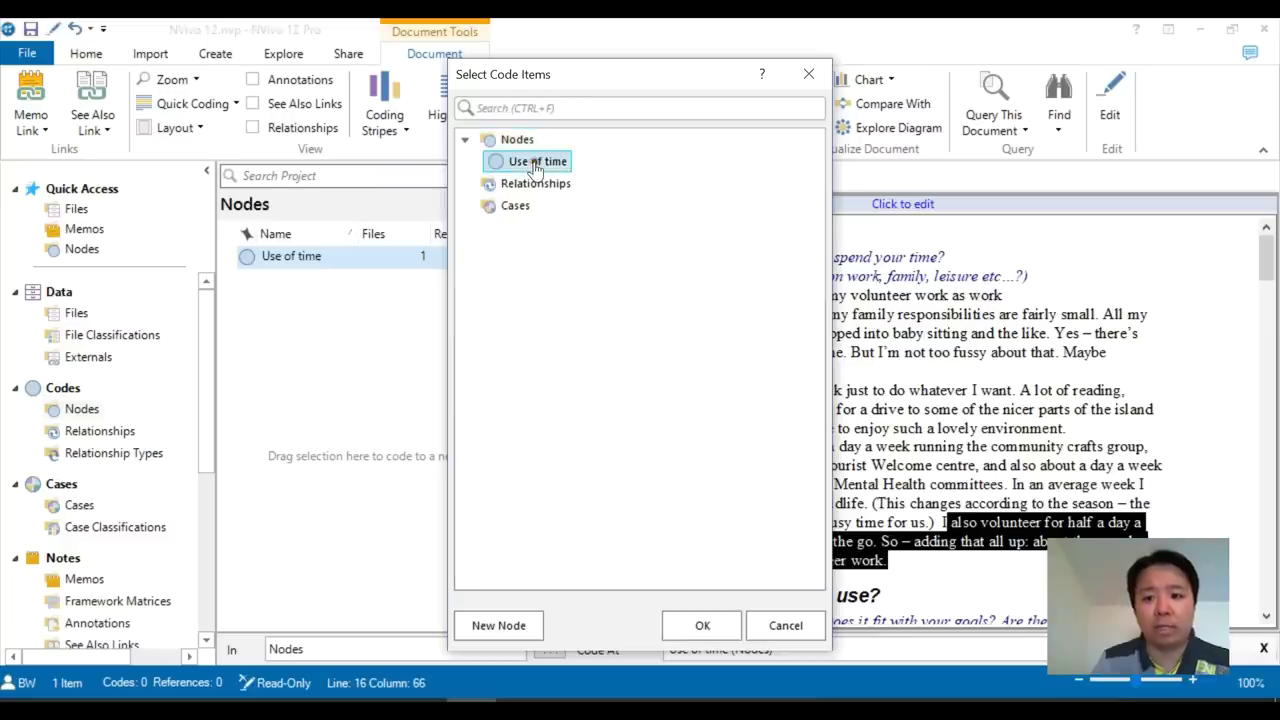
click(702, 627)
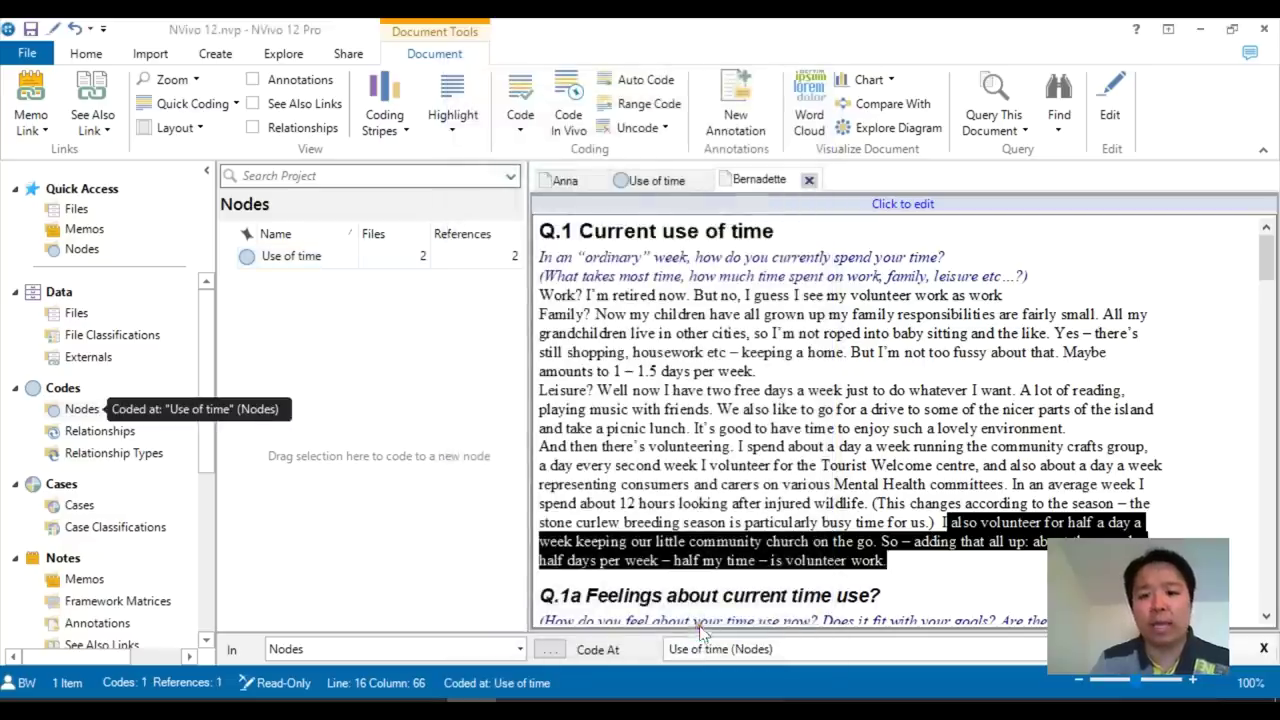
click(443, 337)
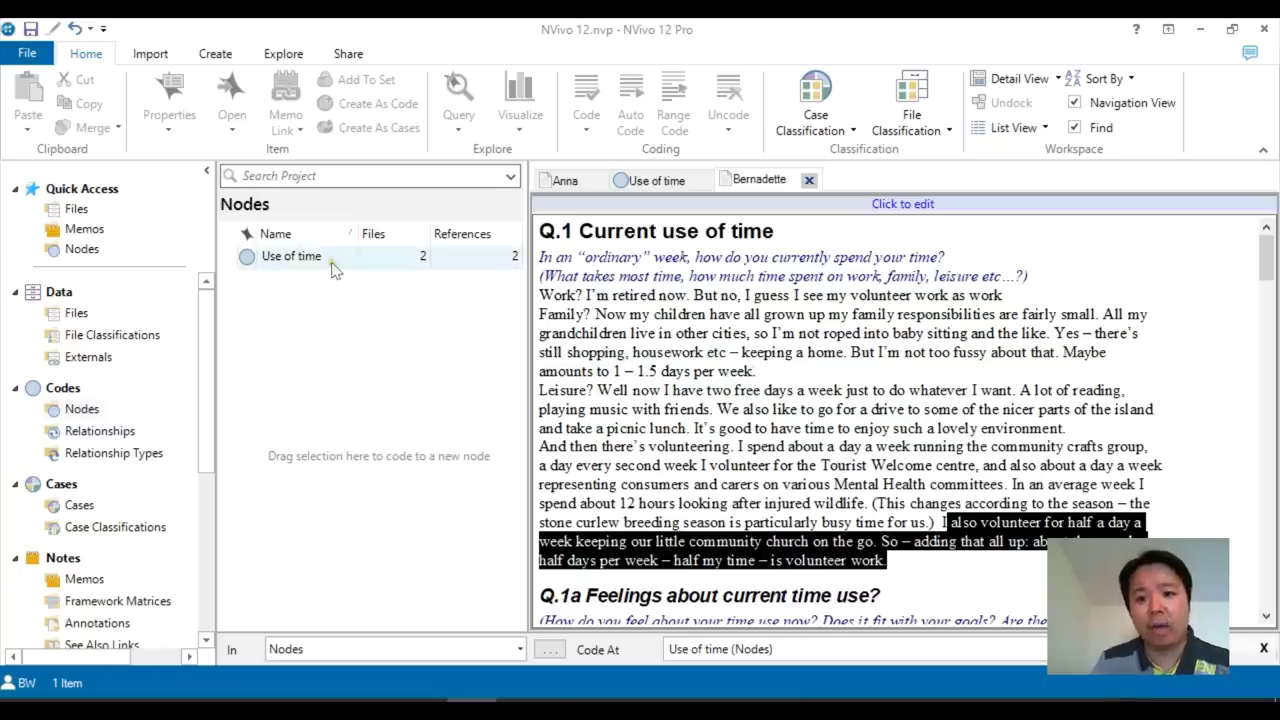
Check the Use of time node's passages, then return to Bernadette's transcript
click(660, 180)
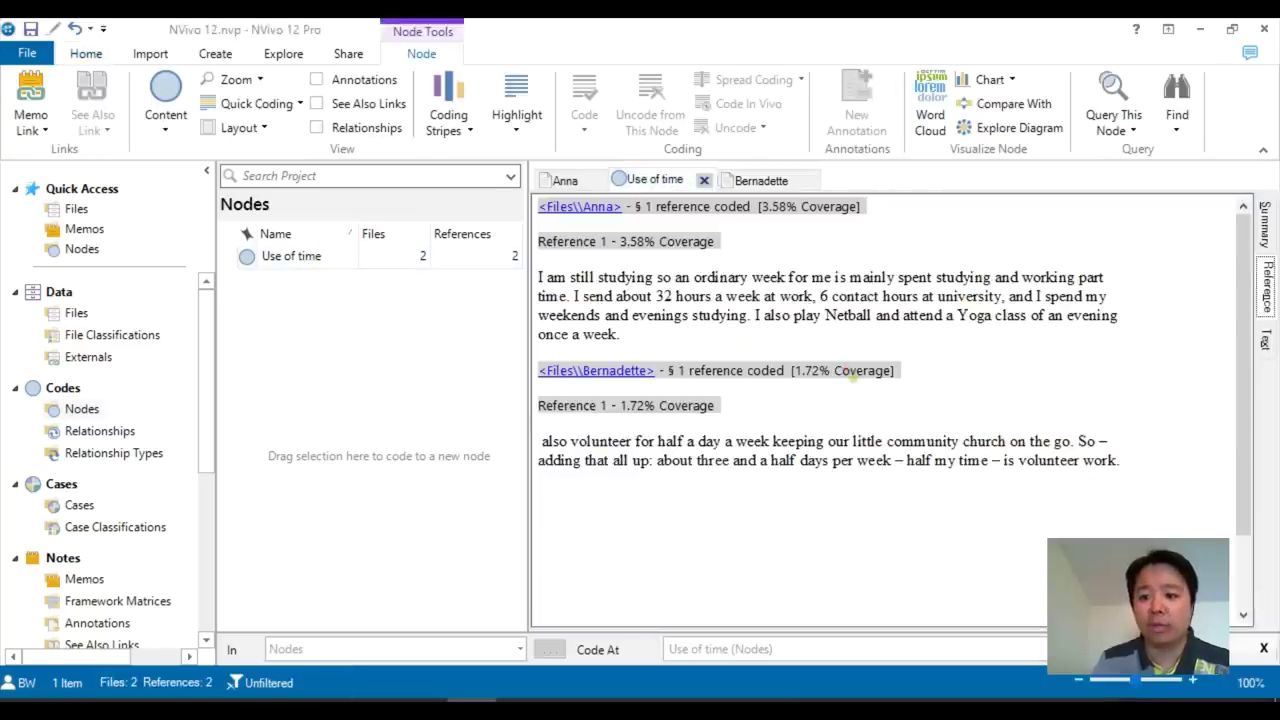
click(757, 188)
scroll(884, 448, down, 5)
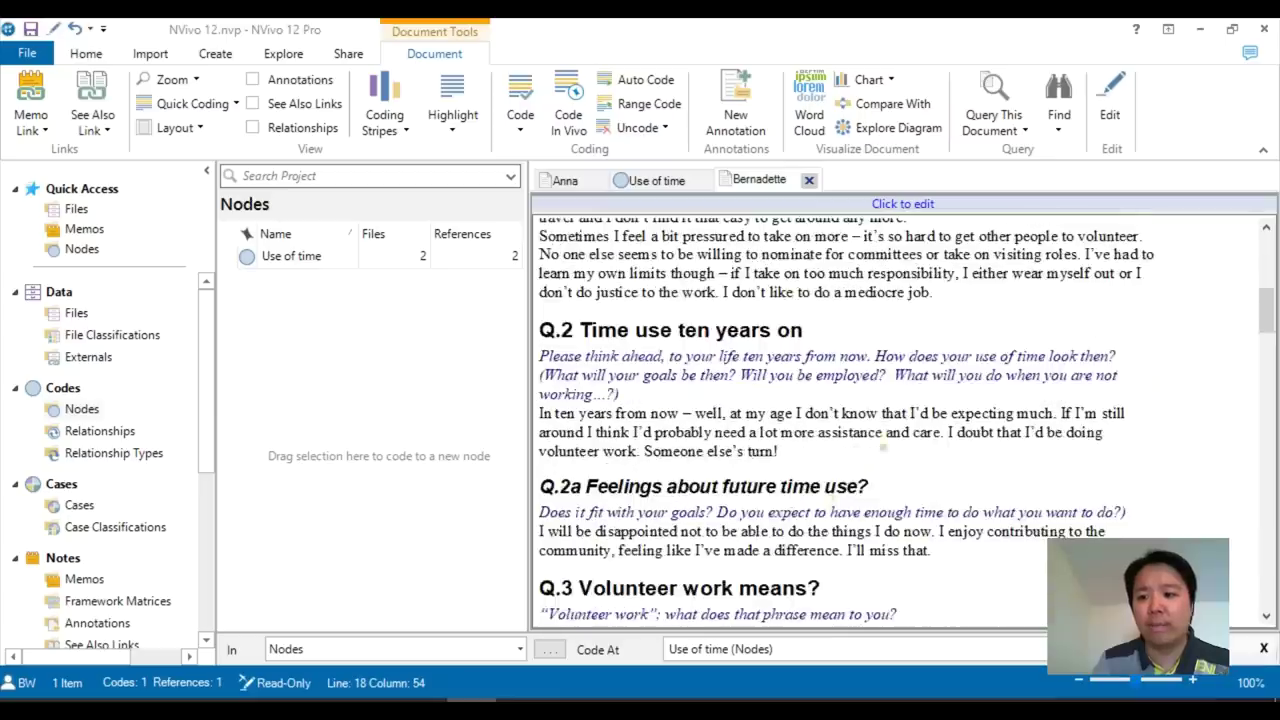
scroll(884, 448, up, 4)
Code Bernadette's passage on learning her own limits to Use of time and review the node
drag(872, 433, 1084, 414)
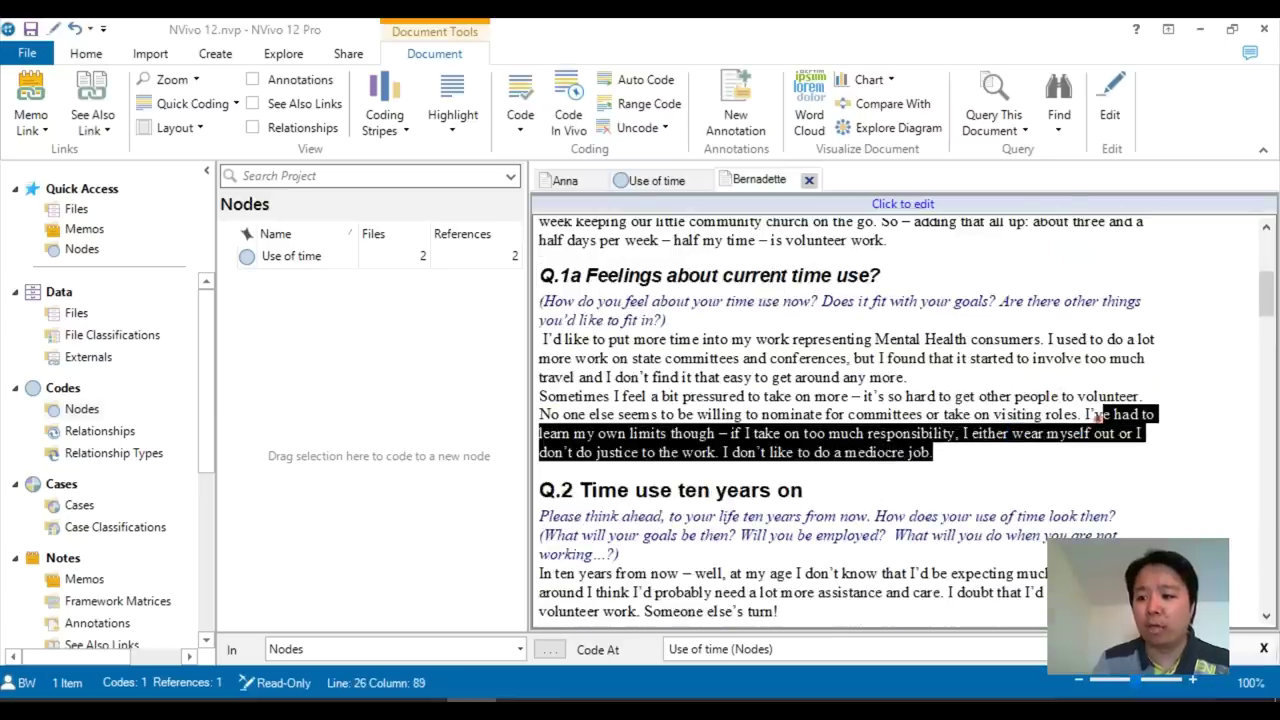
click(532, 97)
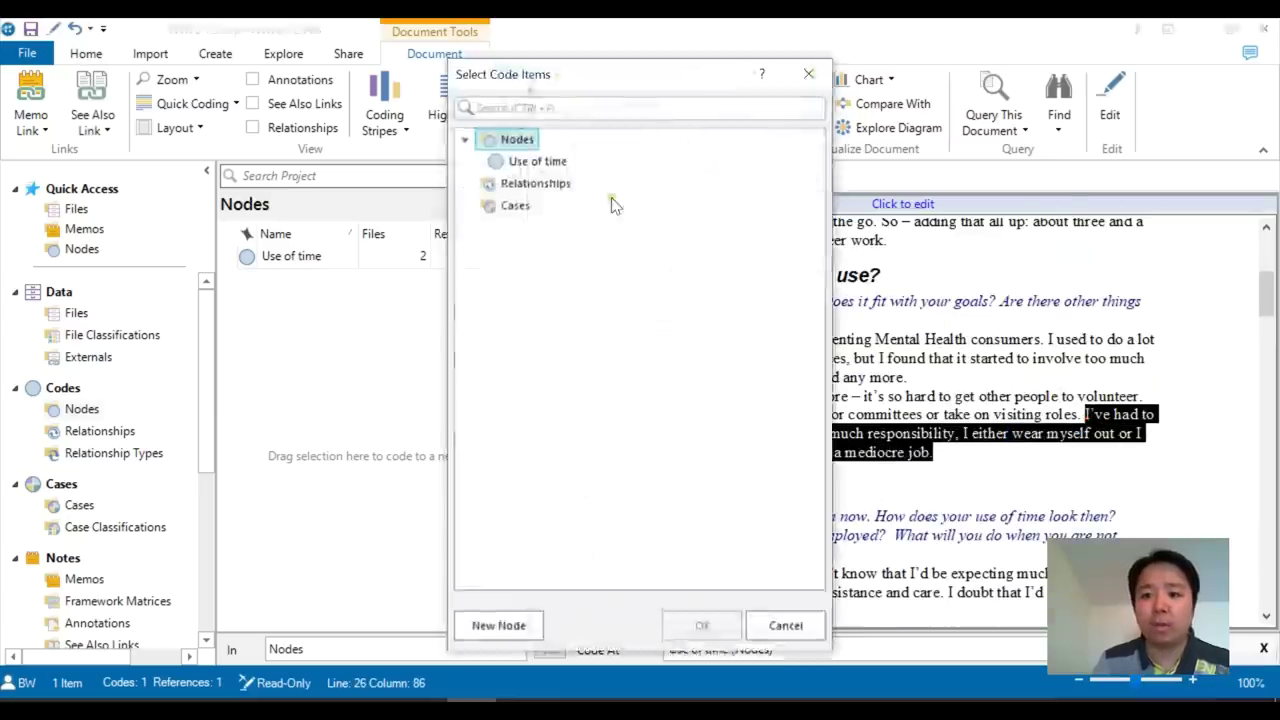
click(550, 165)
click(687, 624)
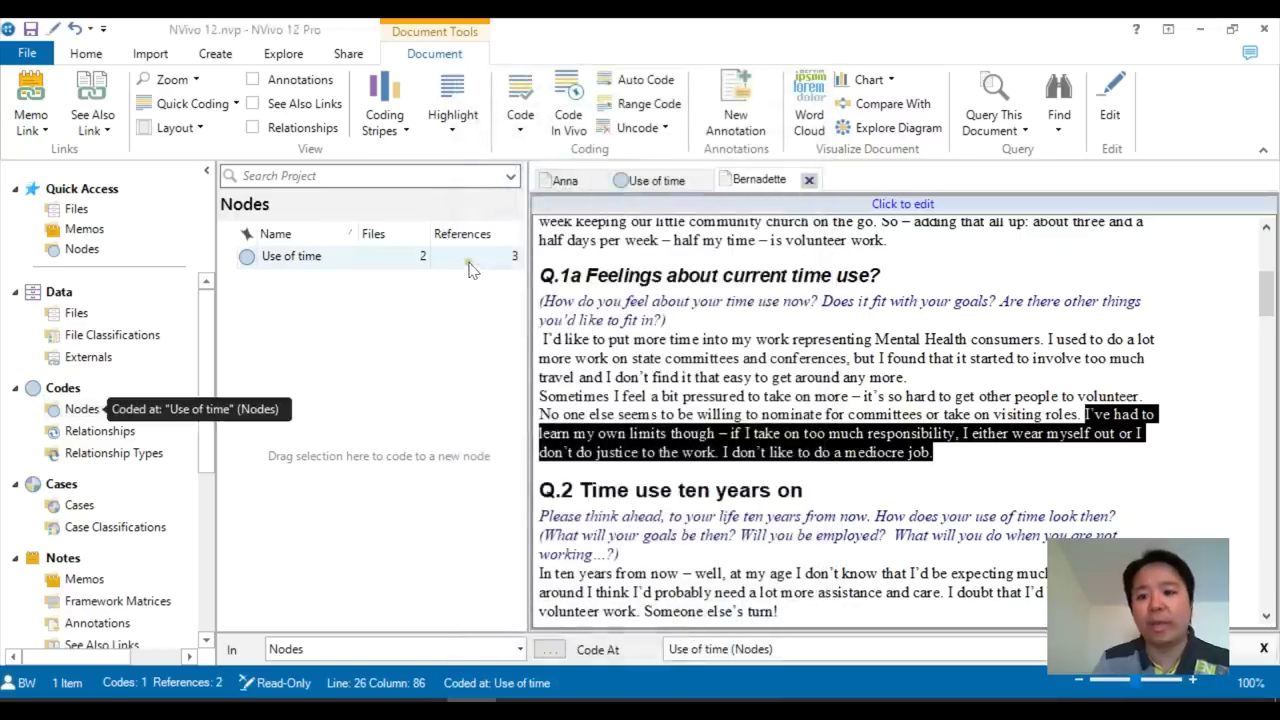
click(655, 180)
drag(672, 197, 798, 178)
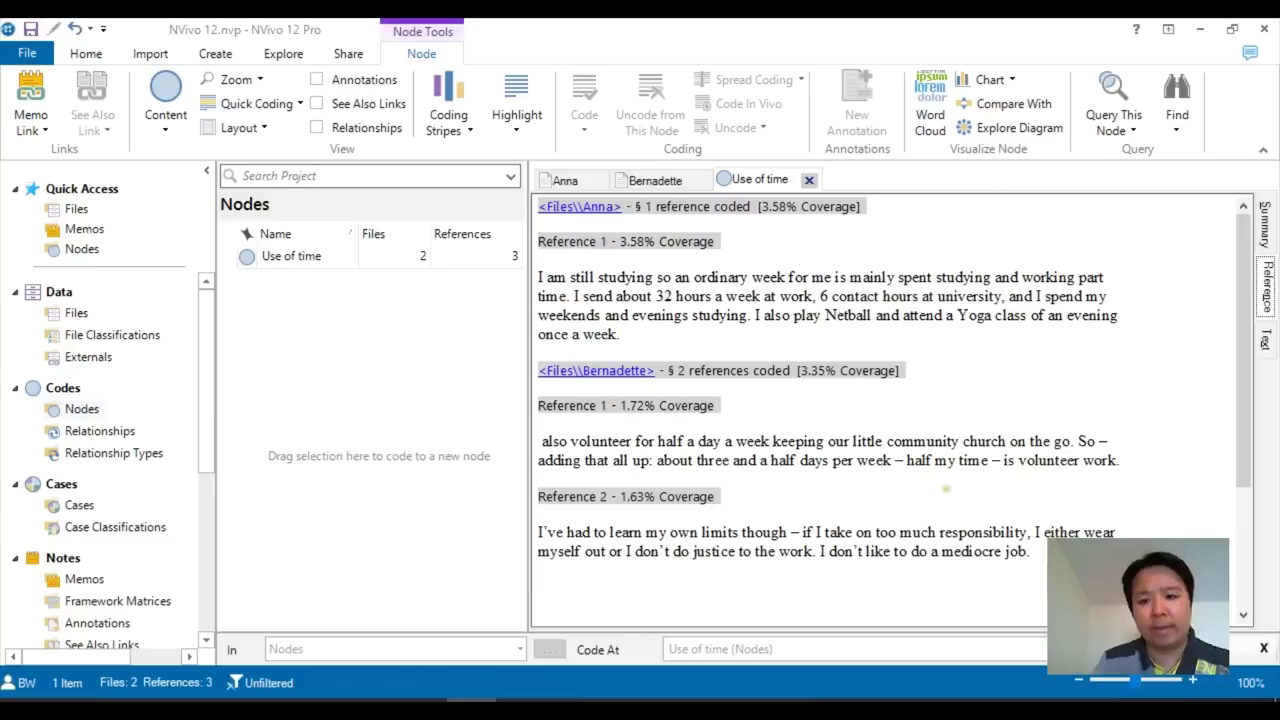
Return to Anna's transcript and select her first answer paragraph
click(565, 180)
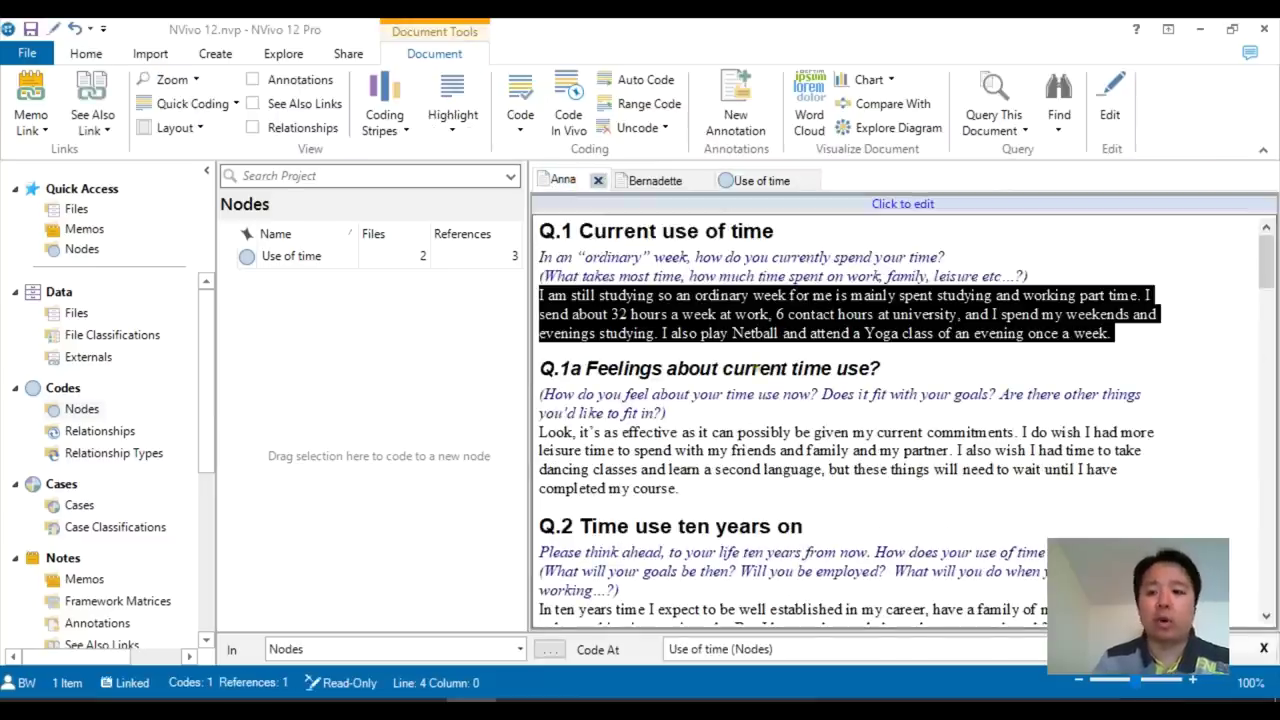
click(815, 386)
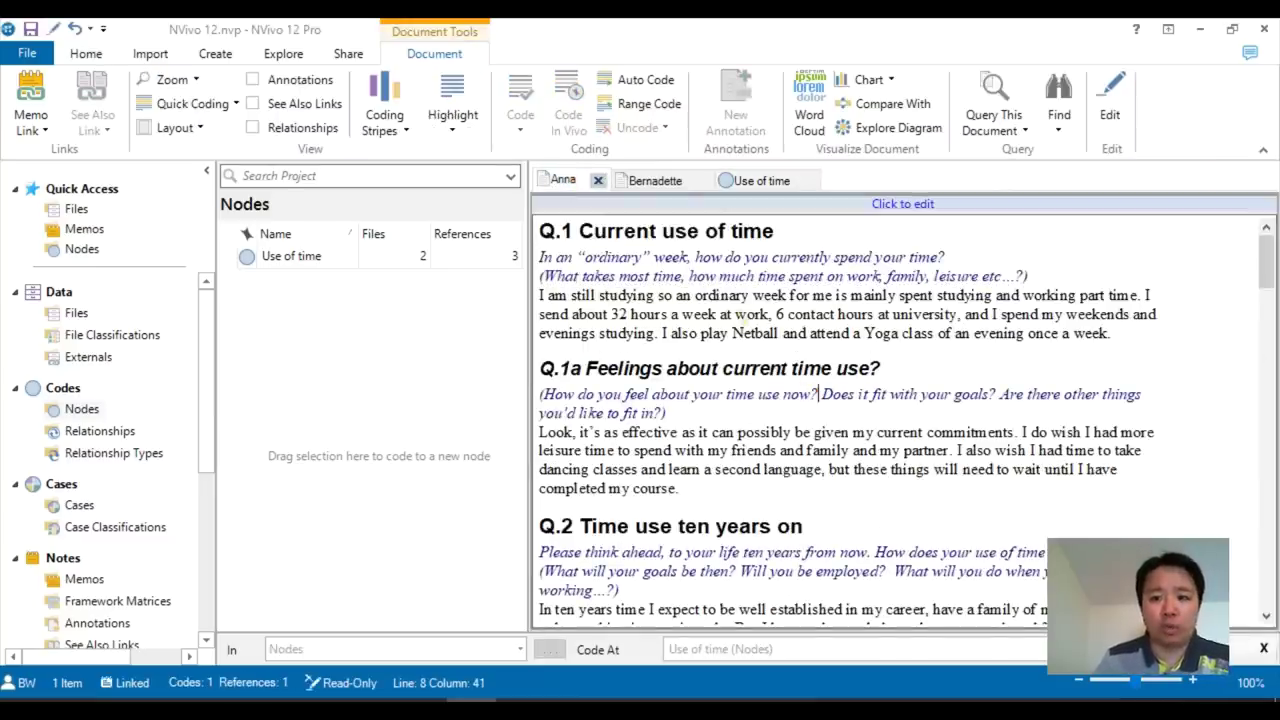
click(729, 276)
click(1103, 334)
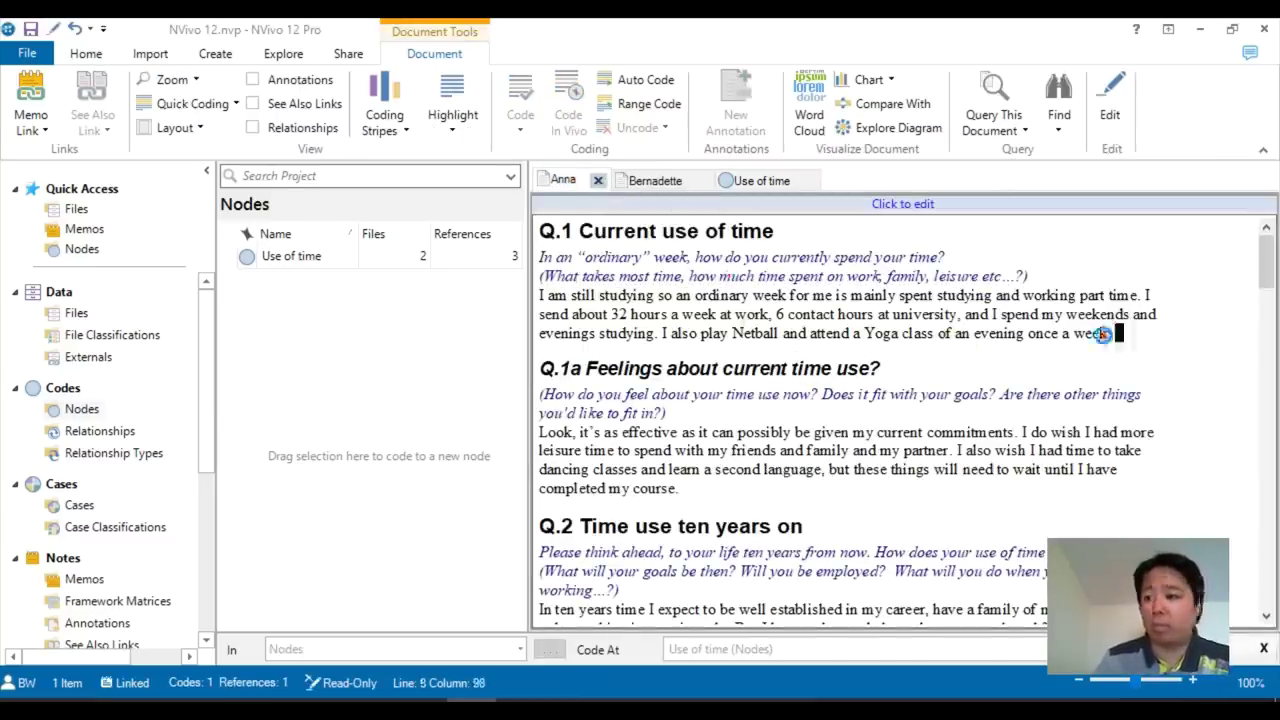
drag(1103, 334, 539, 296)
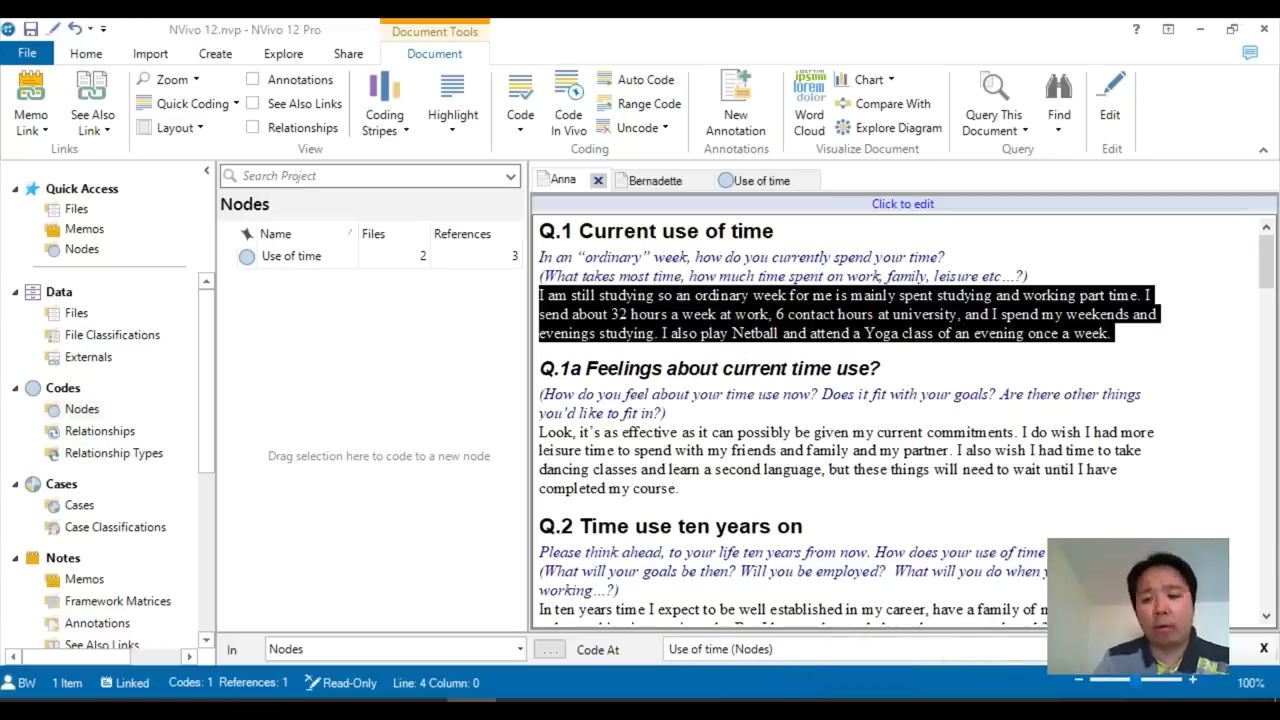
Dismiss the coding menu without coding, then select Anna's Q.1a answer on feelings about time
right_click(740, 320)
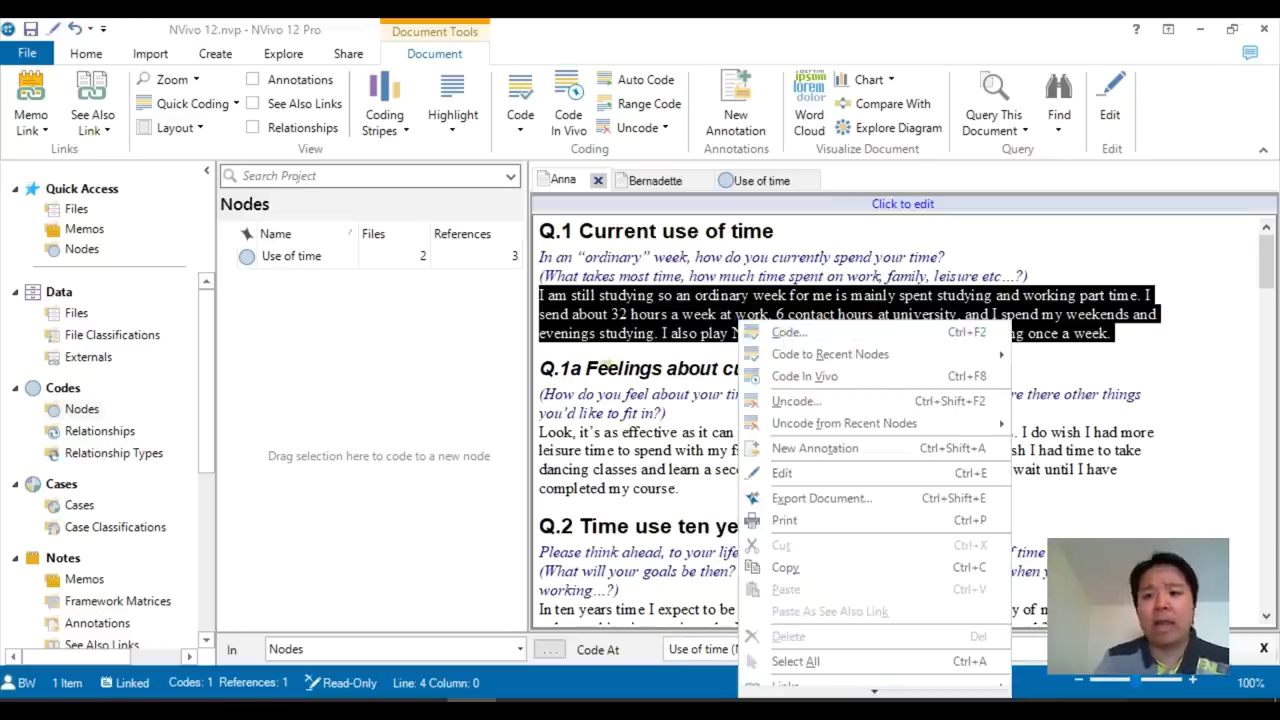
mouse_move(806, 360)
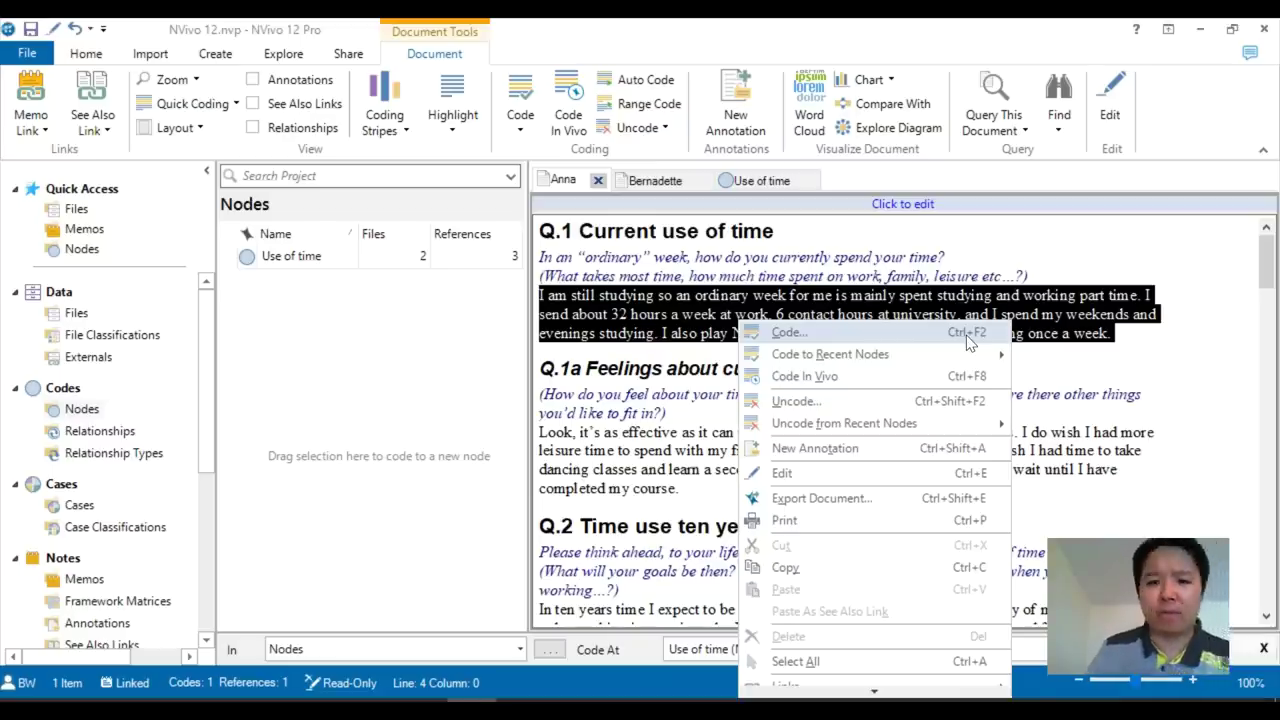
click(1116, 334)
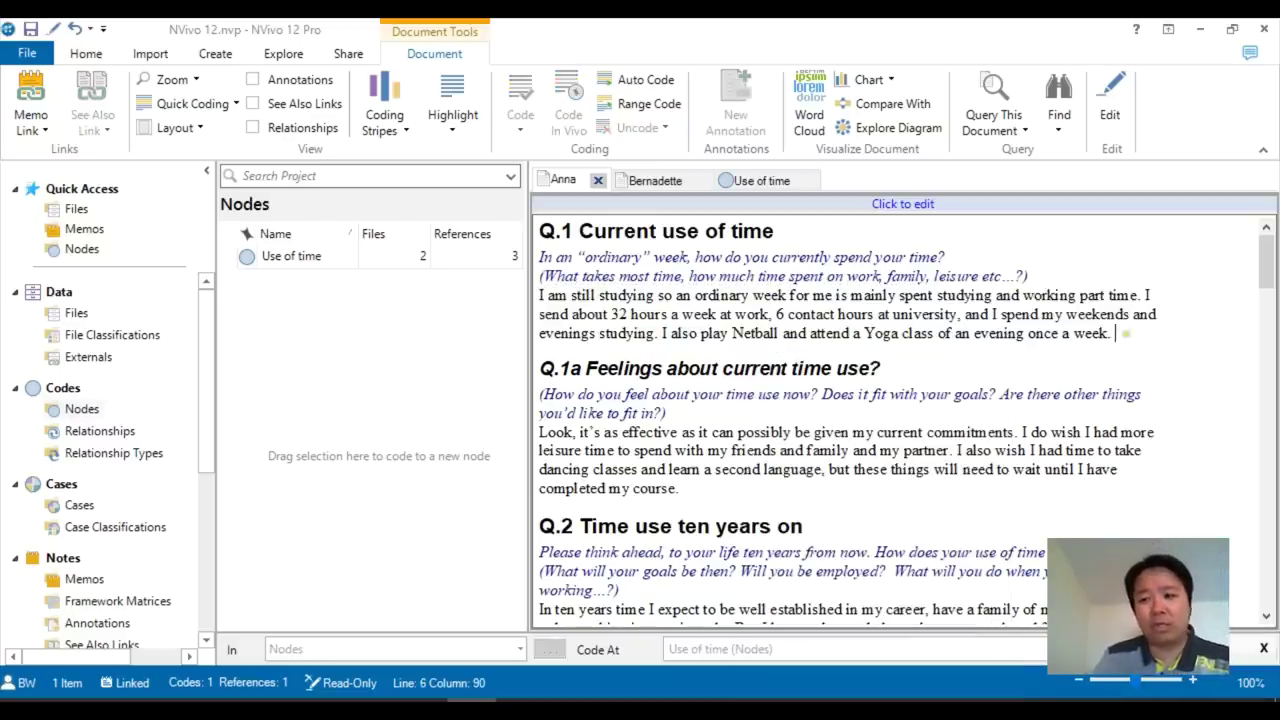
drag(1116, 334, 540, 296)
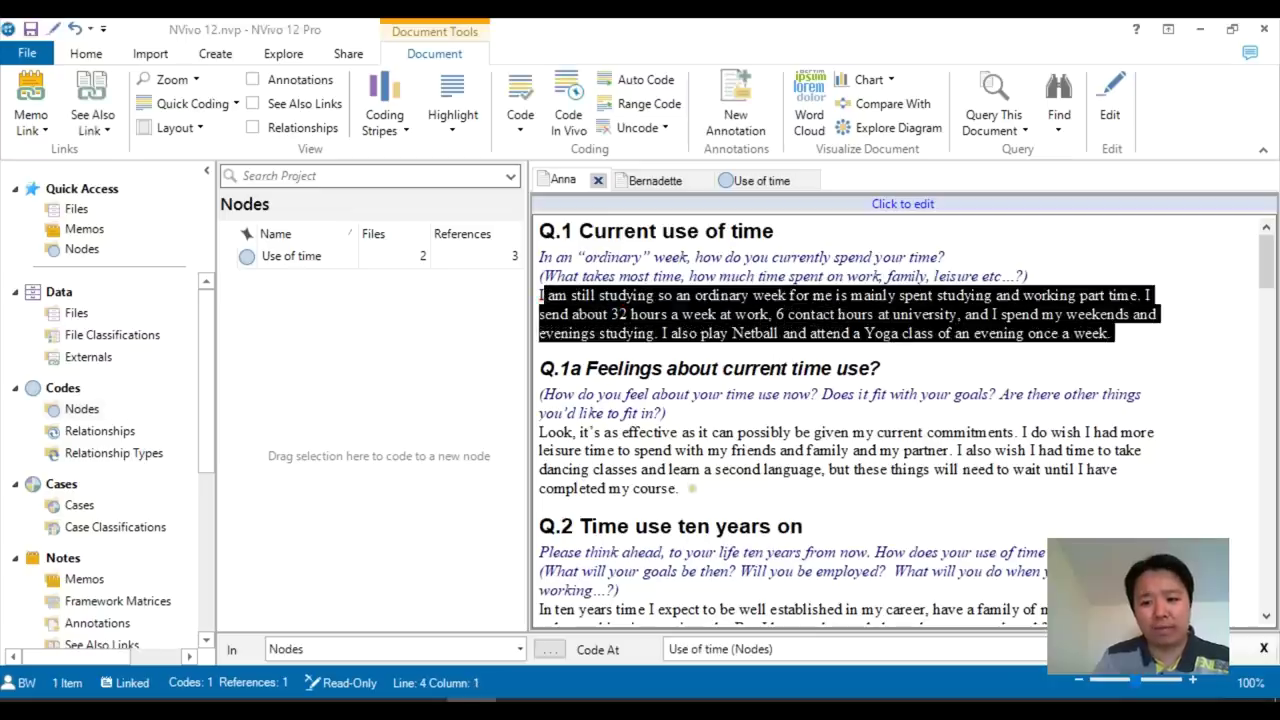
drag(679, 488, 511, 437)
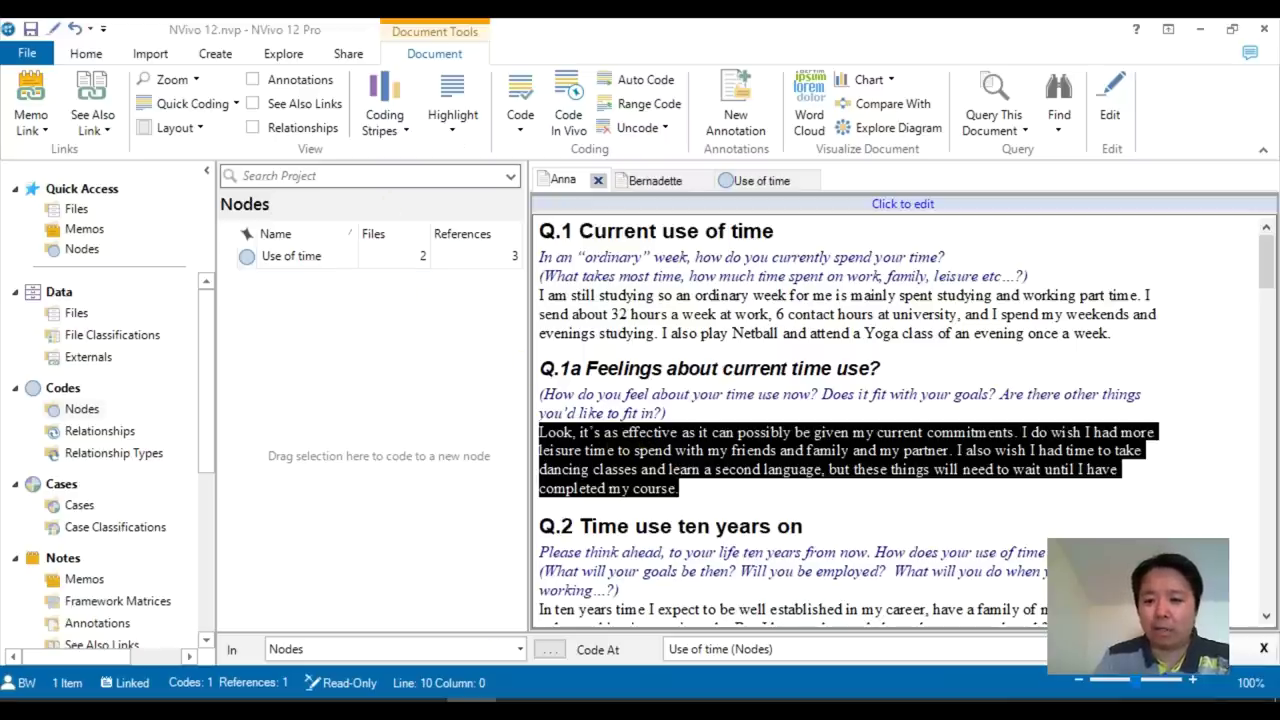
Code the first transcript's Q.1a feelings answer into a new node named 'Time use in the future'
click(642, 444)
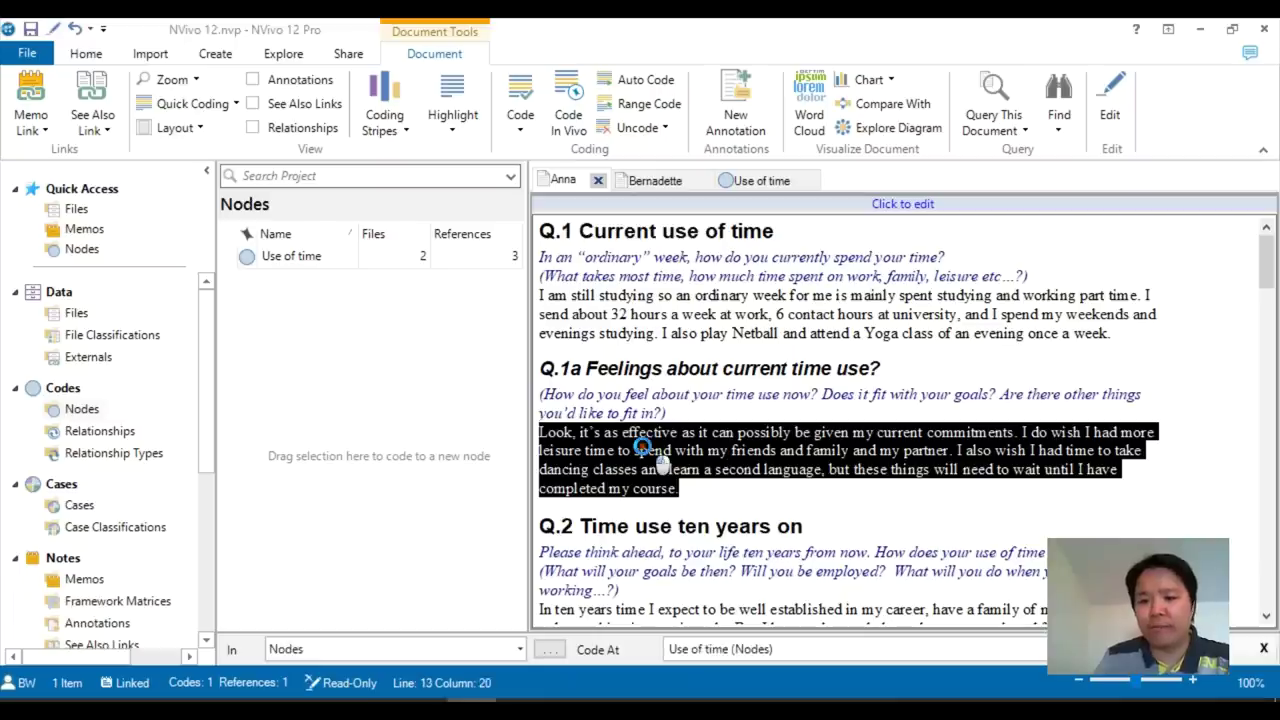
drag(642, 447, 397, 392)
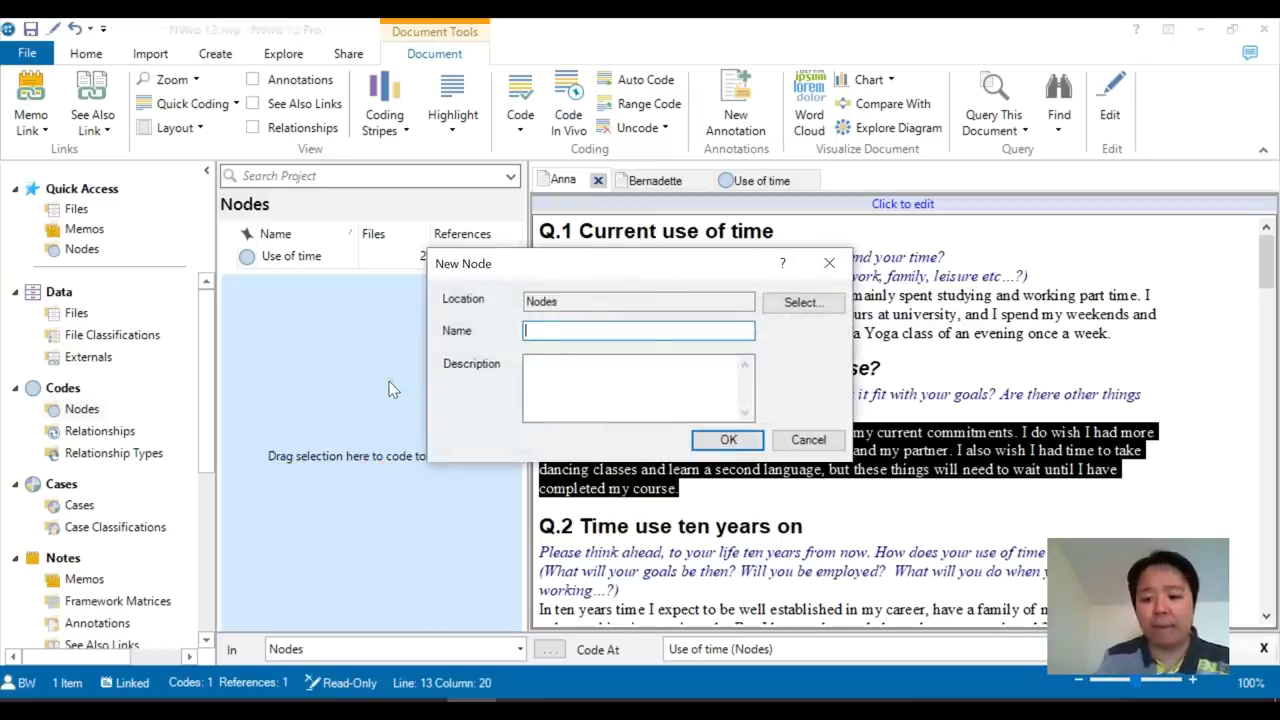
text(Time use)
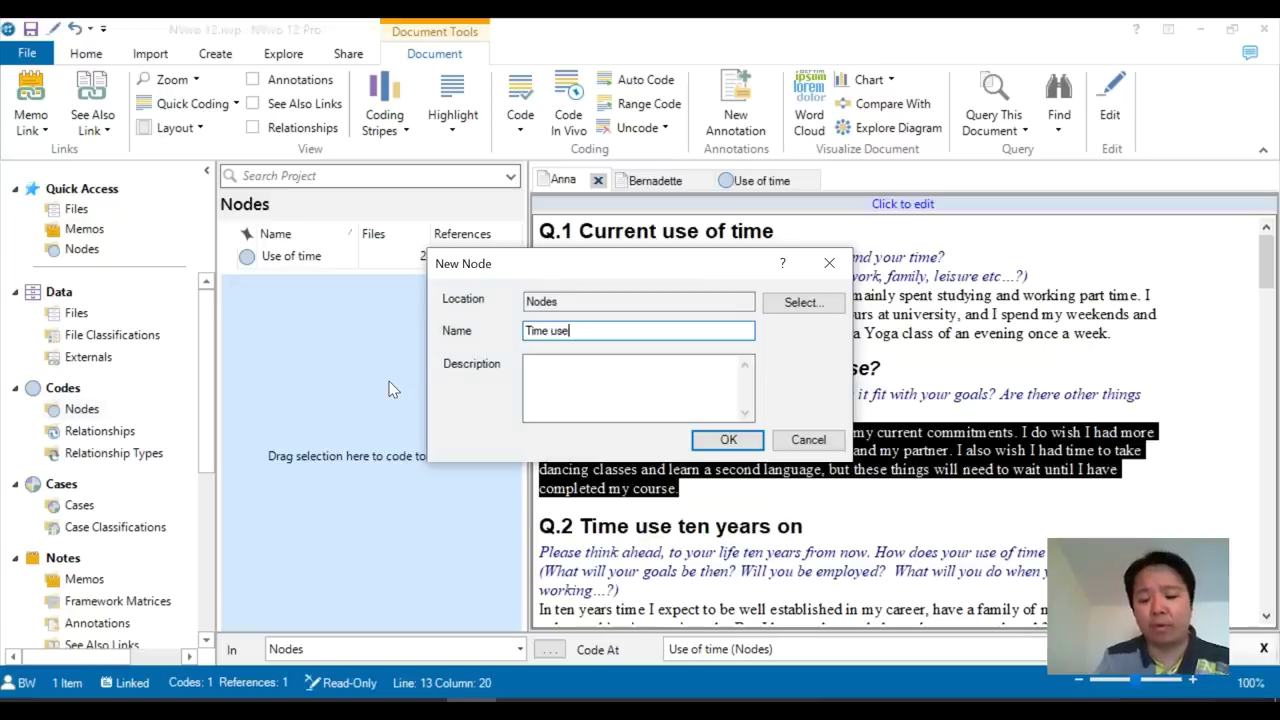
text( in the future)
key(Return)
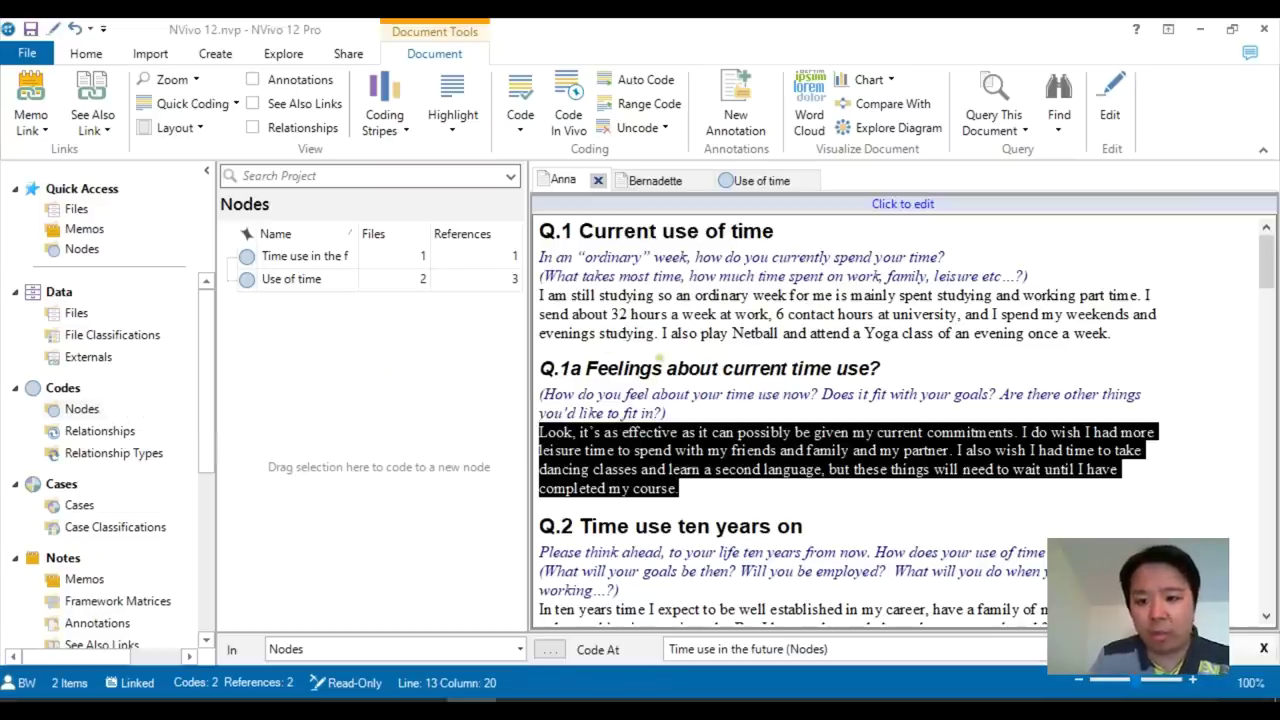
Rename the 'Time use in the future' node to 'Feelings about time' via Node Properties
right_click(289, 259)
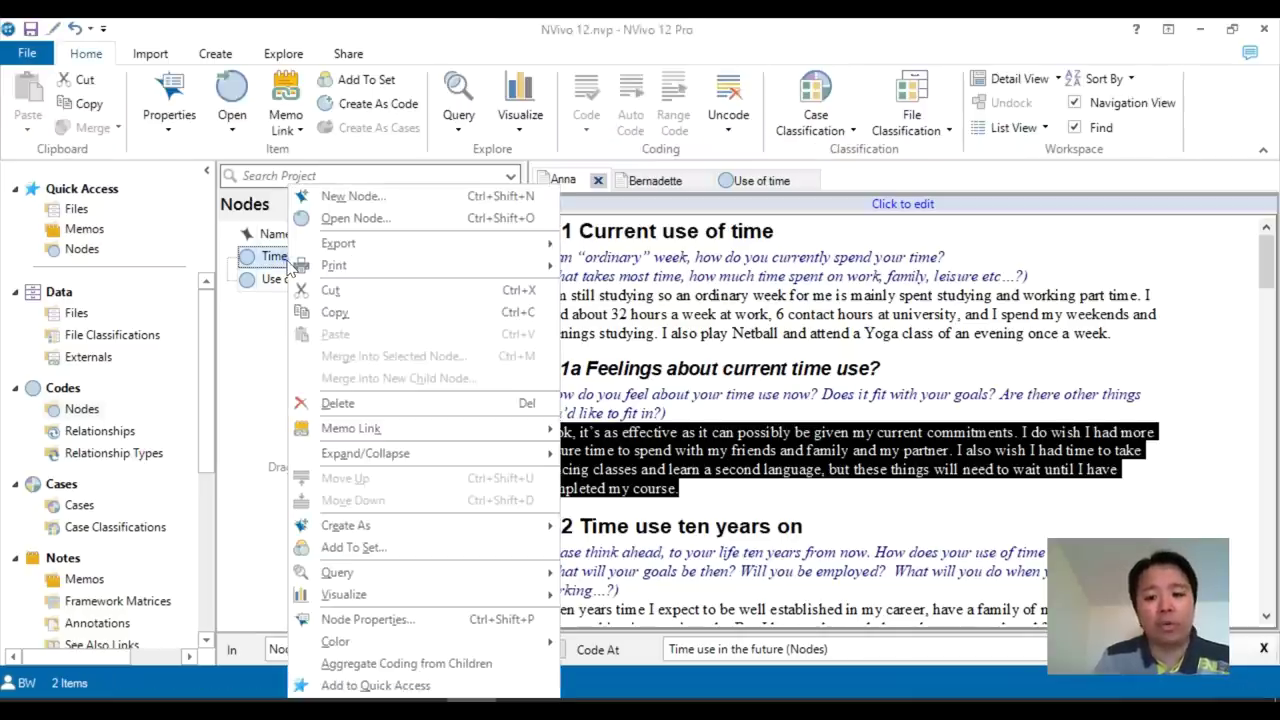
click(445, 620)
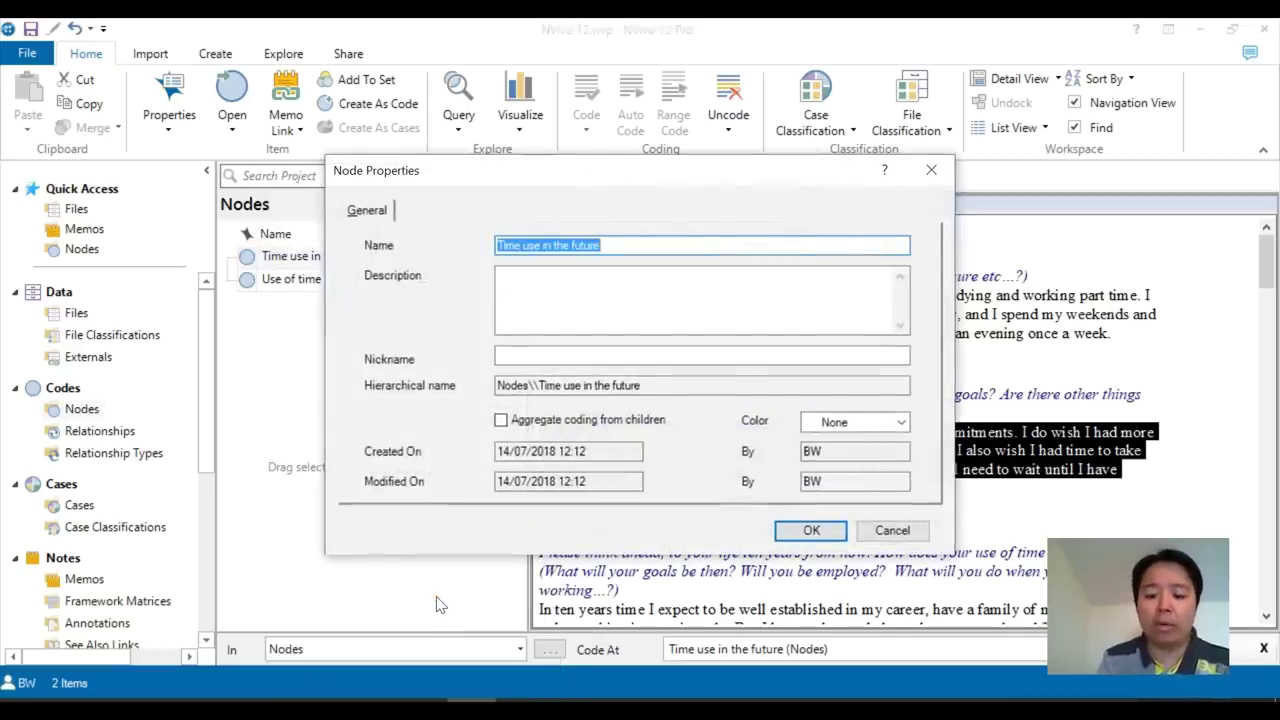
text(T)
key(BackSpace)
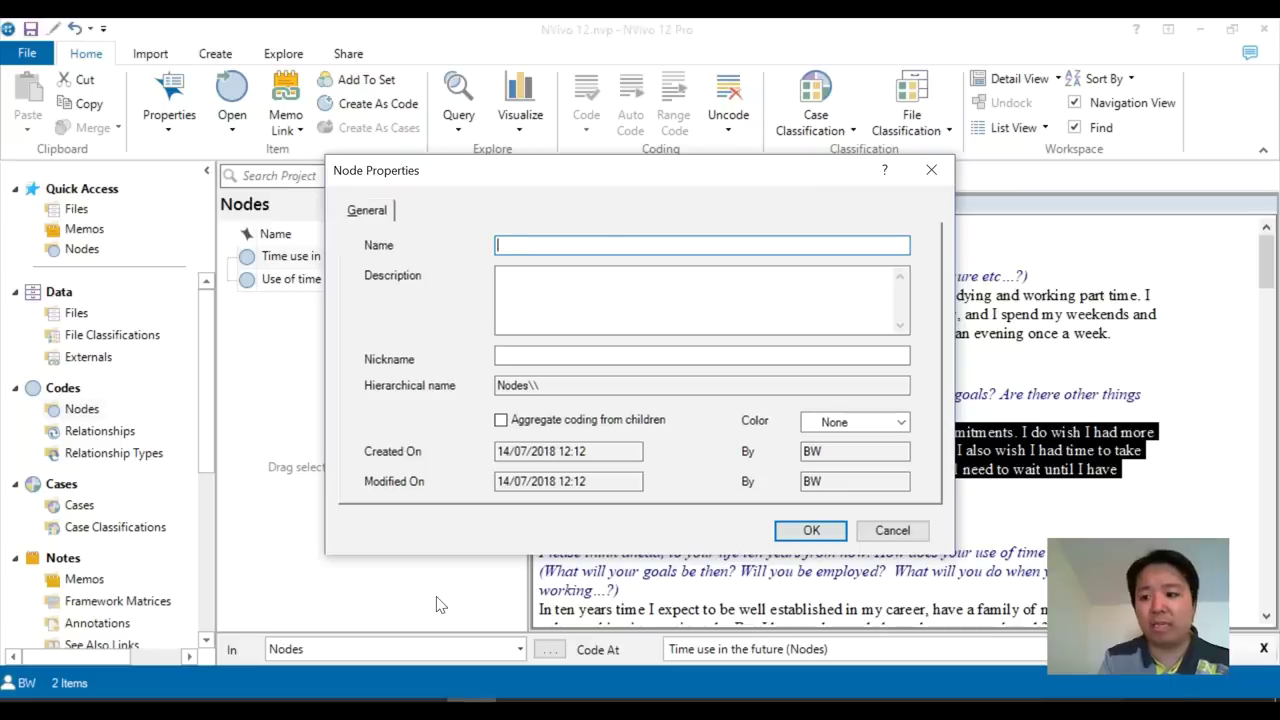
drag(574, 166, 474, 183)
text(Feelings abo)
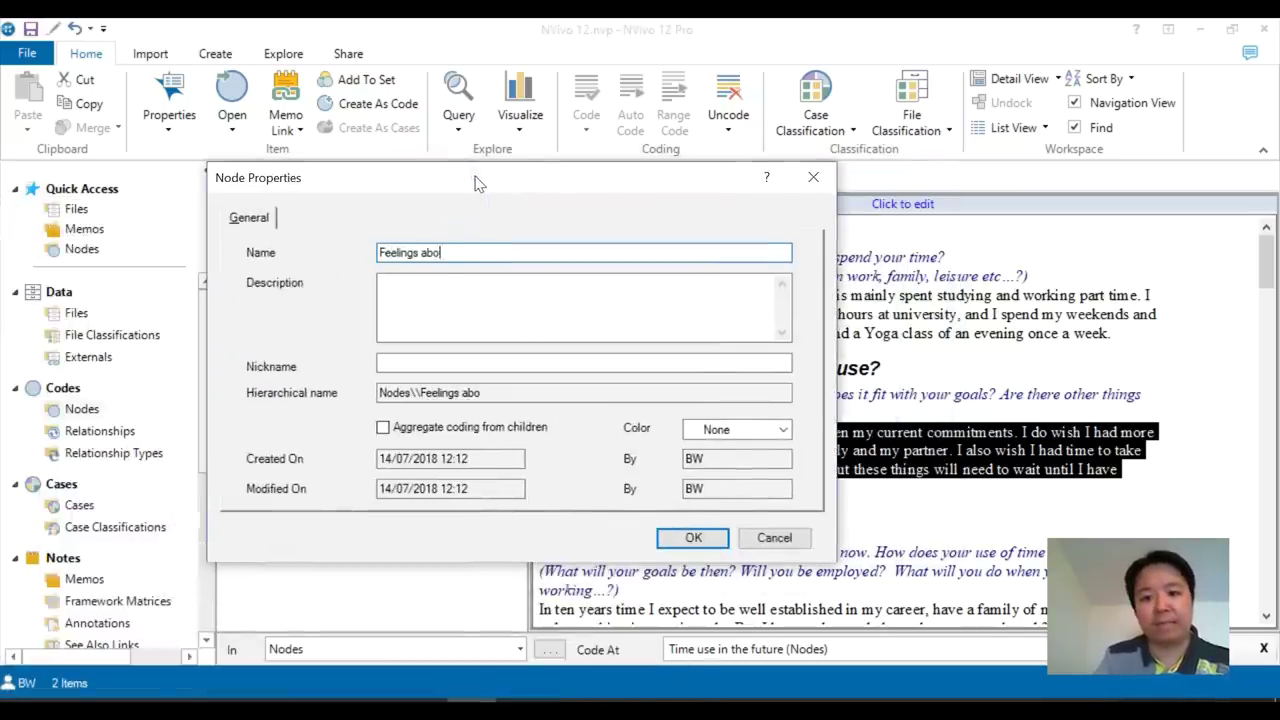
text(ut time)
key(Return)
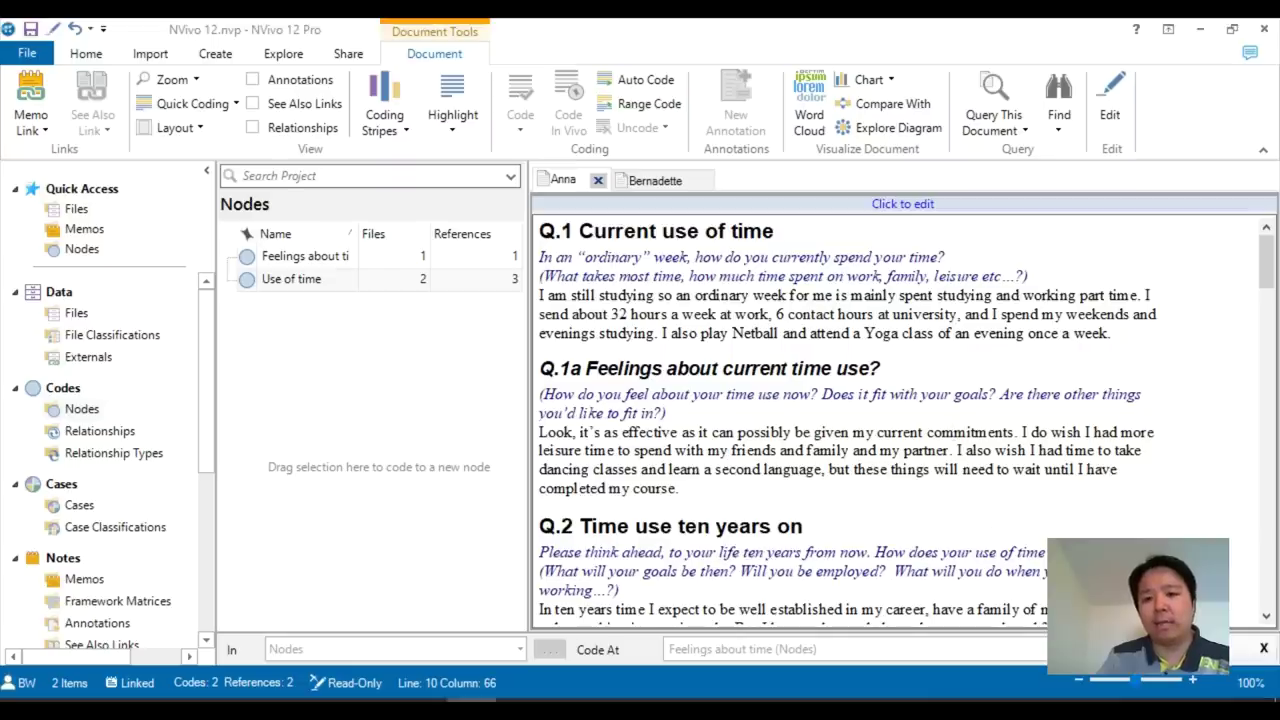
click(292, 281)
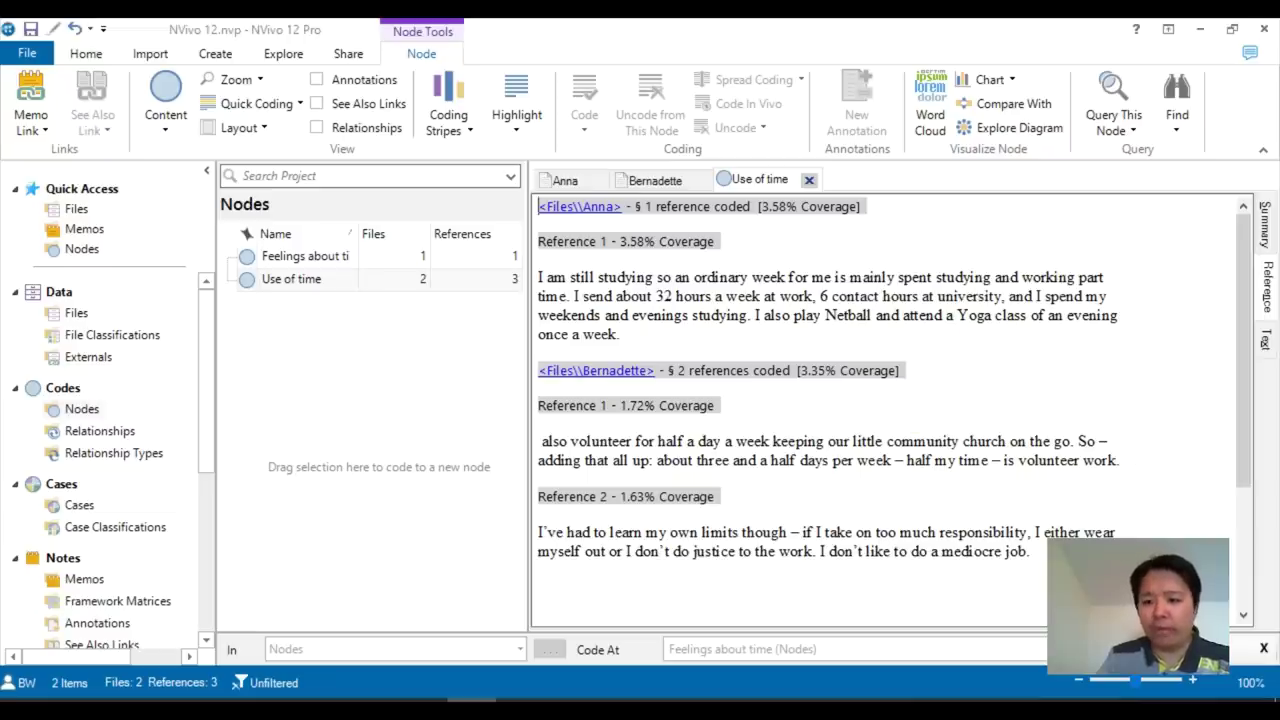
Recode the second transcript's church volunteering passage from Use of time to Feelings about time
drag(1120, 460, 533, 438)
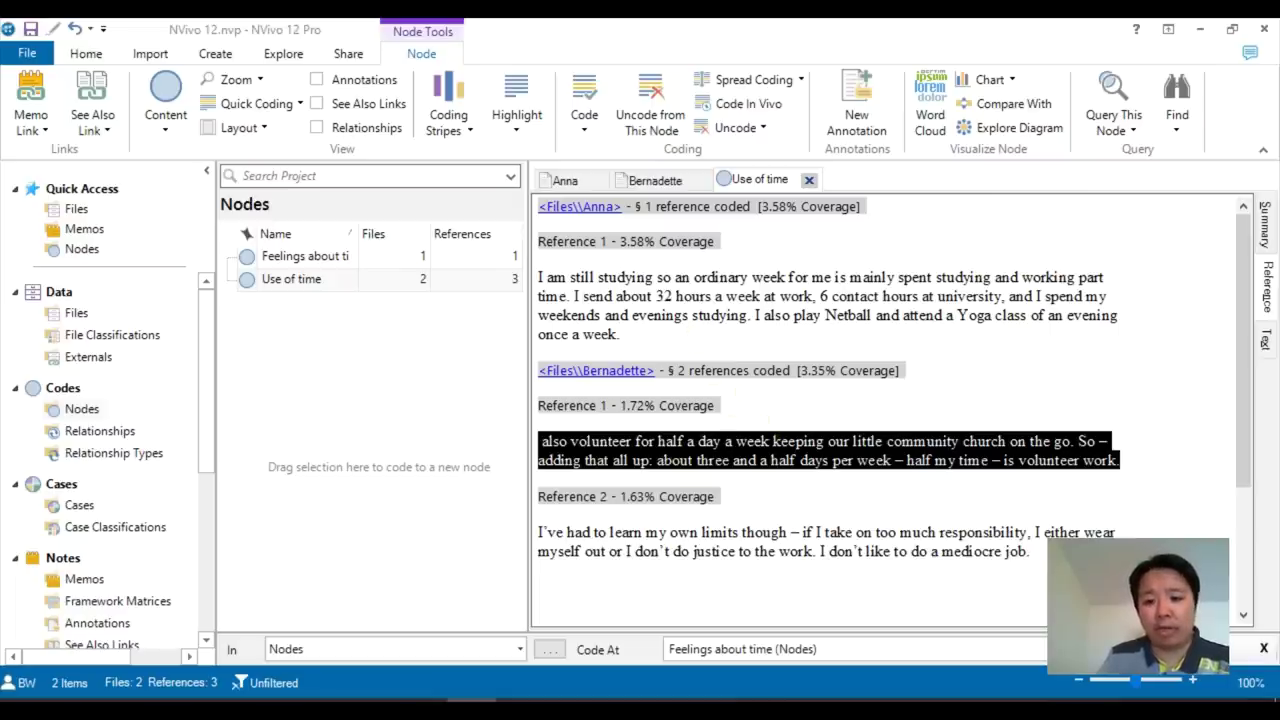
click(648, 130)
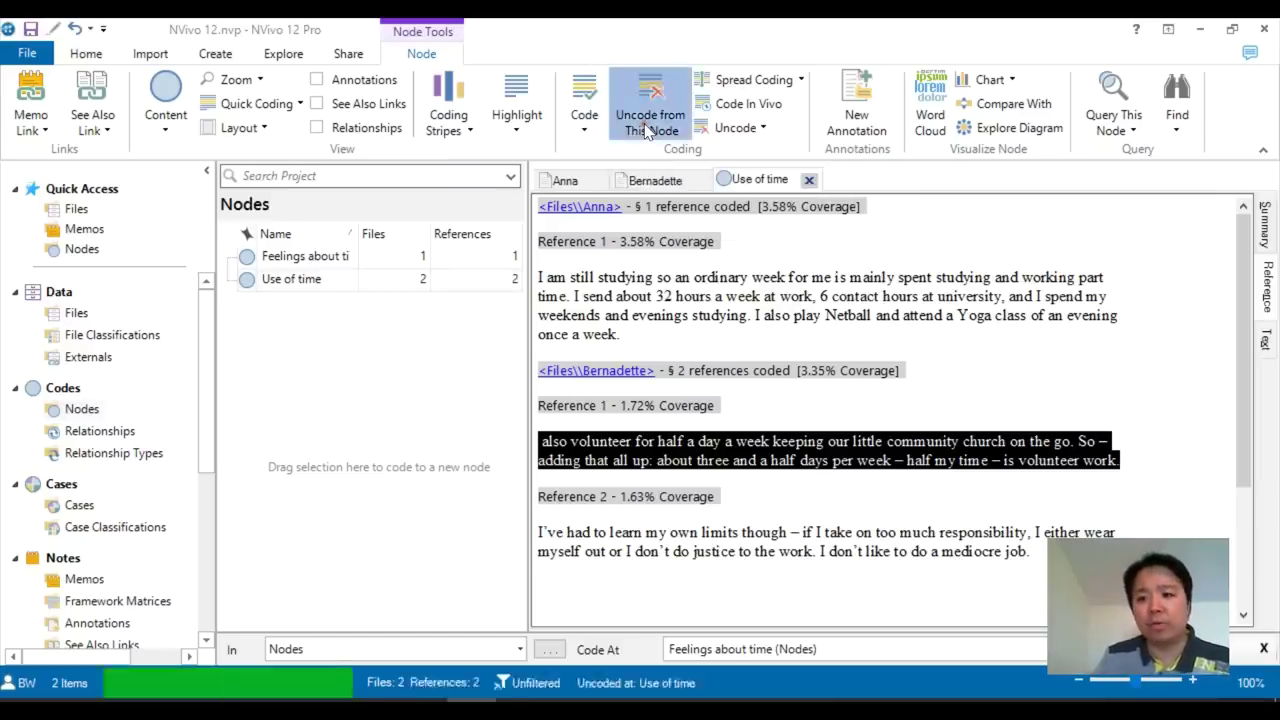
key(ctrl+z)
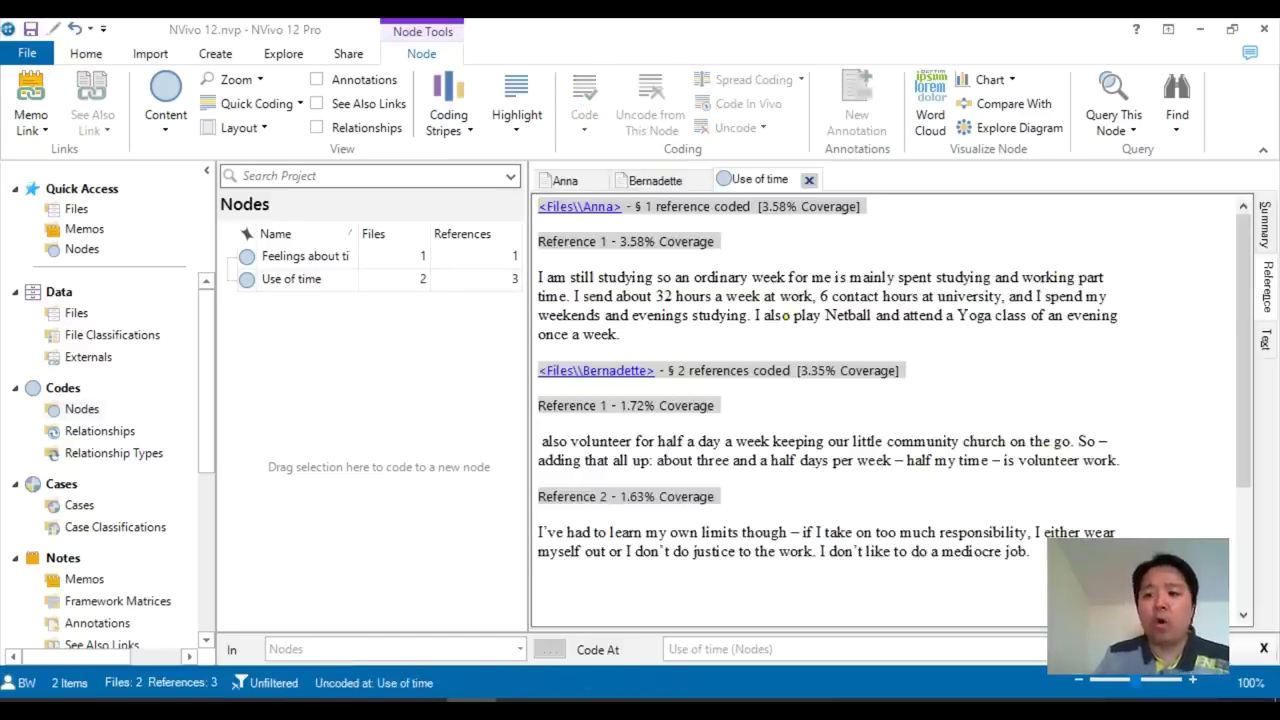
drag(1078, 470, 565, 420)
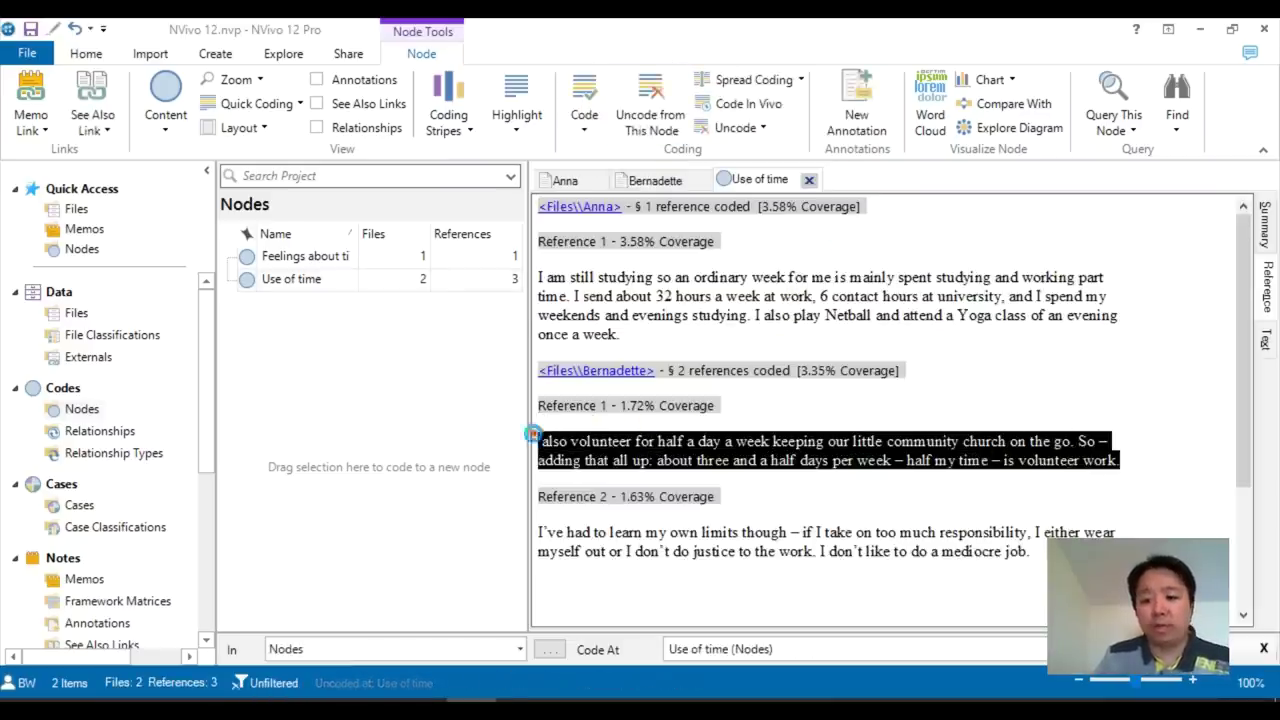
right_click(676, 445)
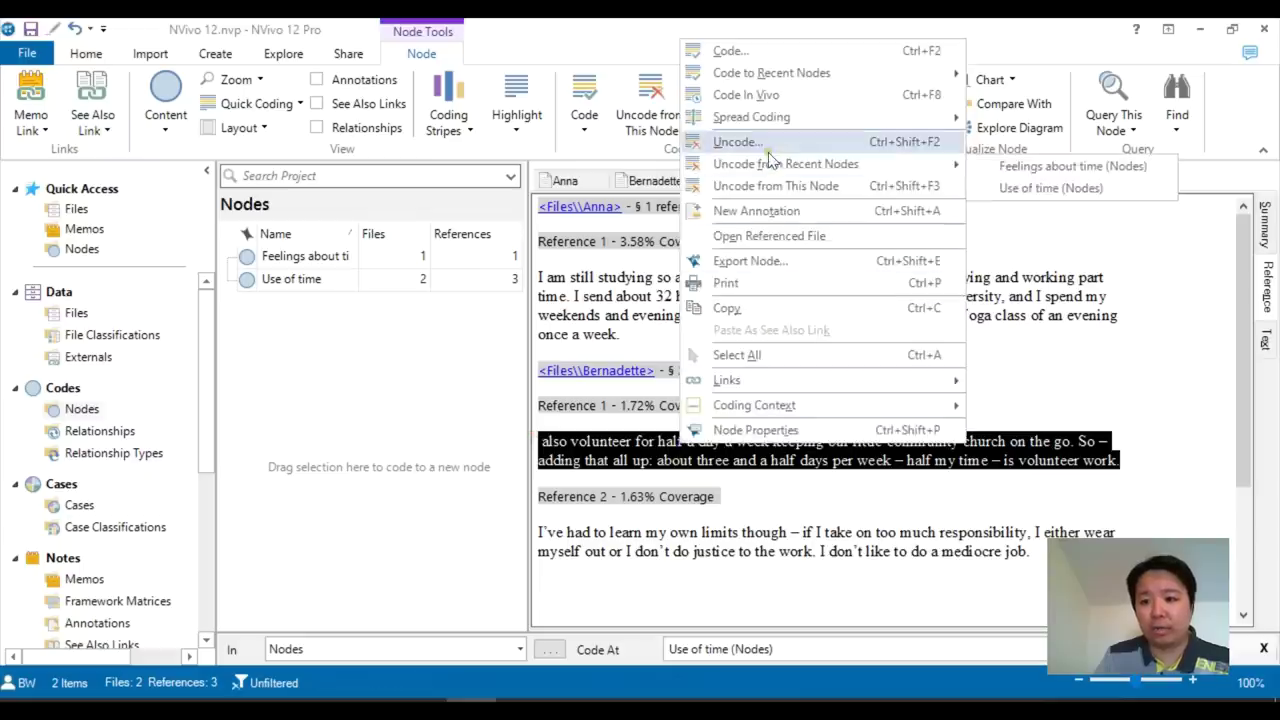
click(1120, 462)
drag(1120, 462, 498, 441)
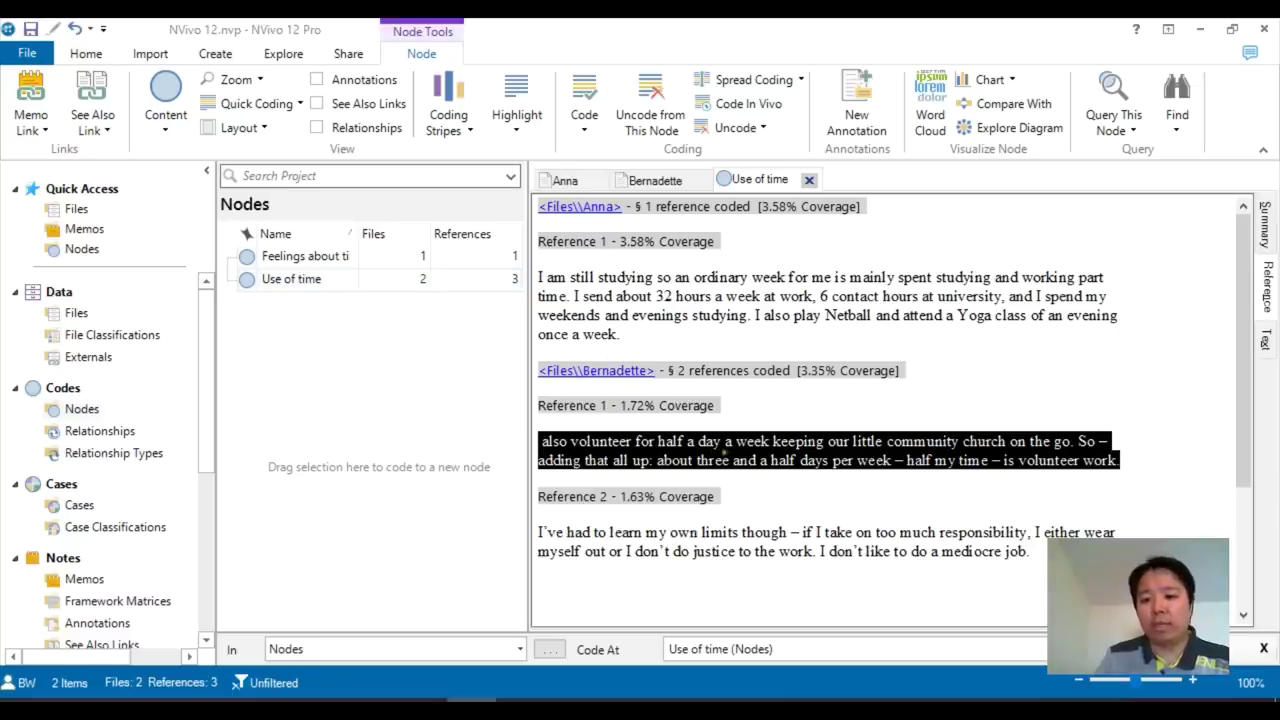
drag(930, 445, 334, 257)
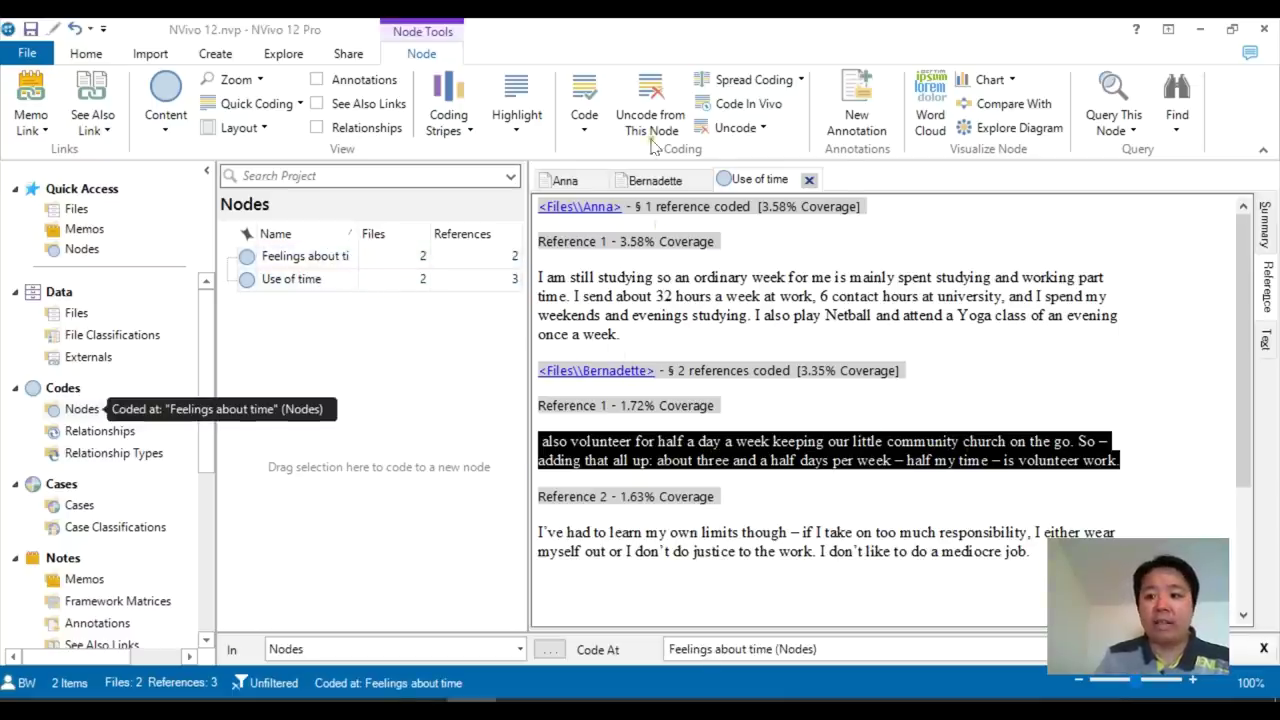
click(652, 100)
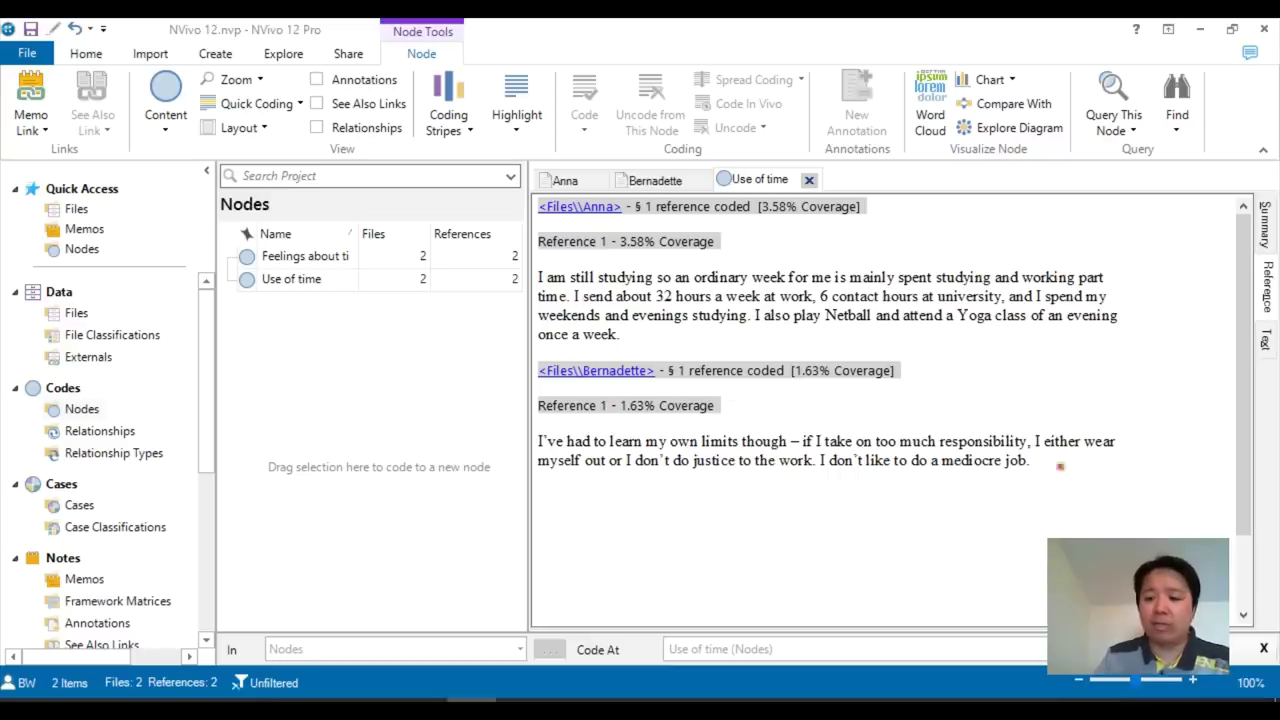
drag(1060, 466, 540, 441)
Code the passage about learning one's own limits into a new node named 'Hobbies'
click(852, 456)
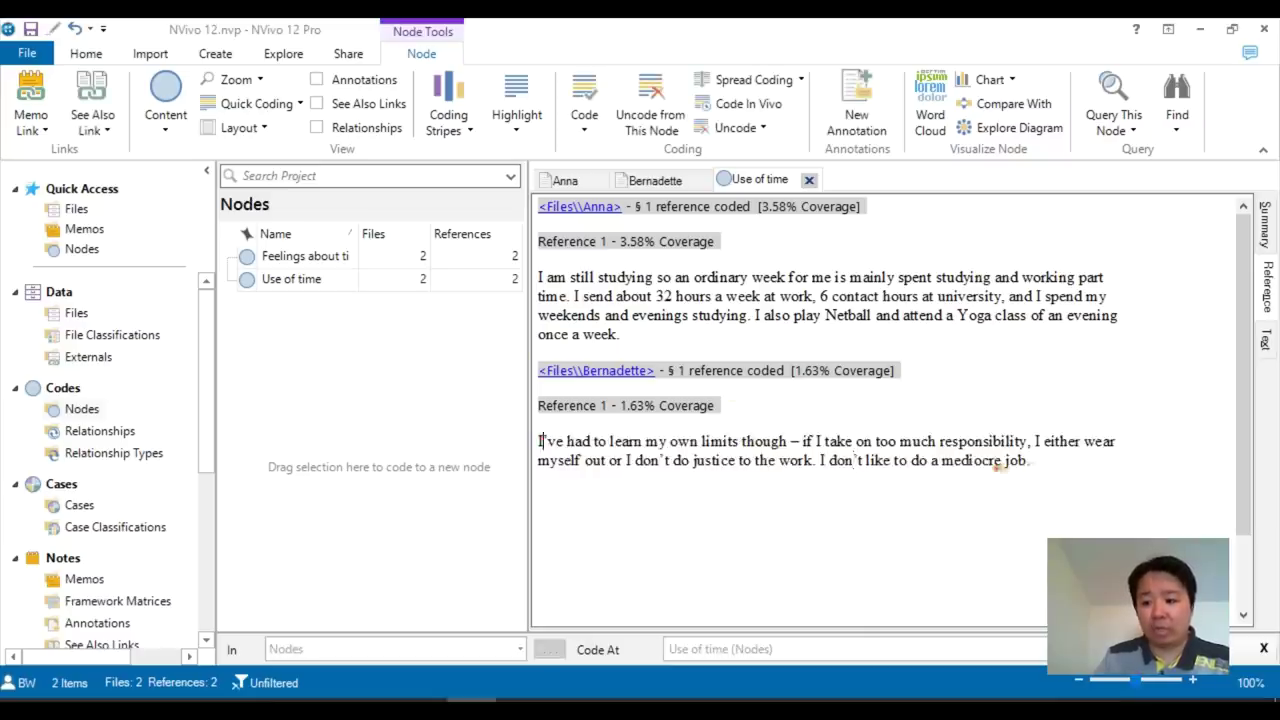
drag(1030, 461, 376, 431)
text(H)
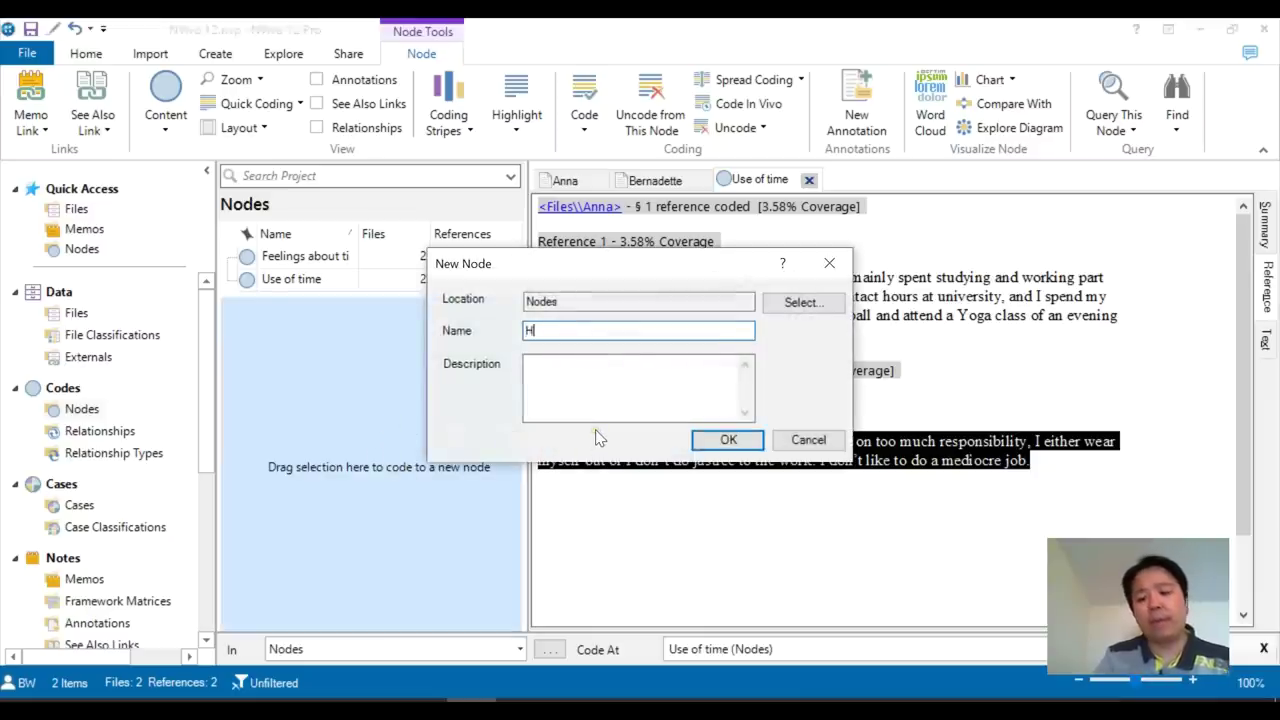
text(obbies)
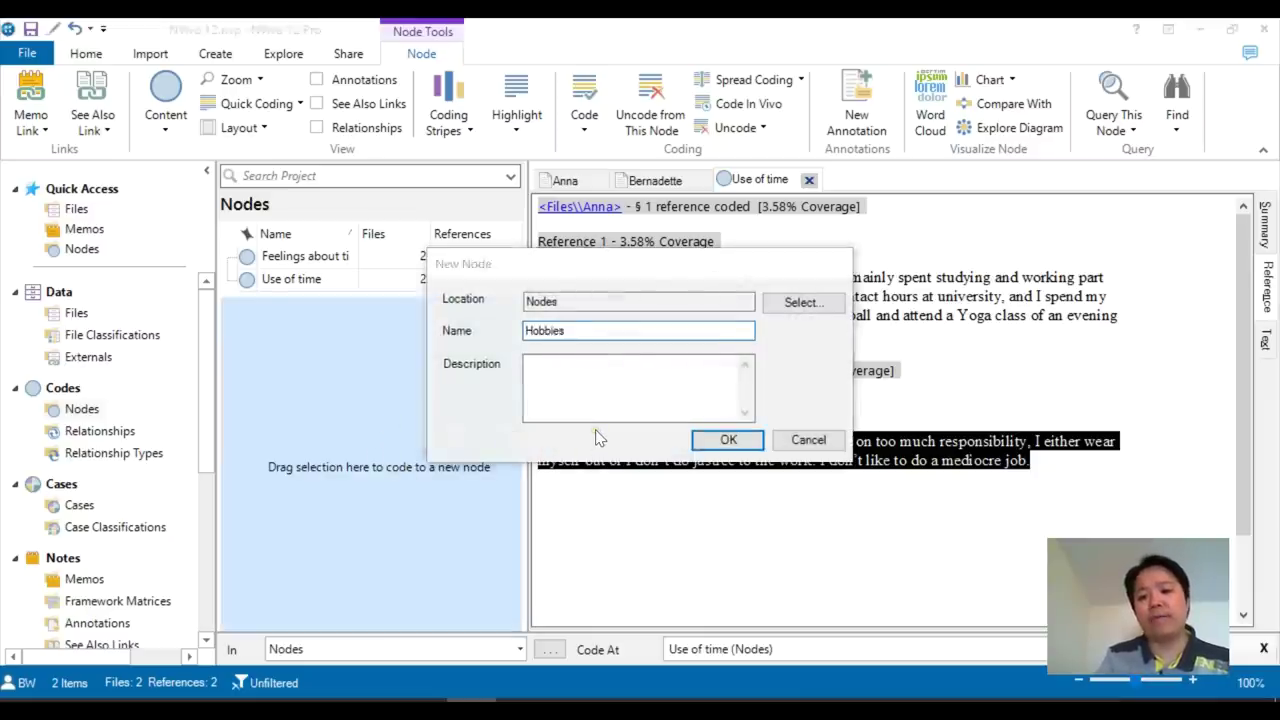
key(Return)
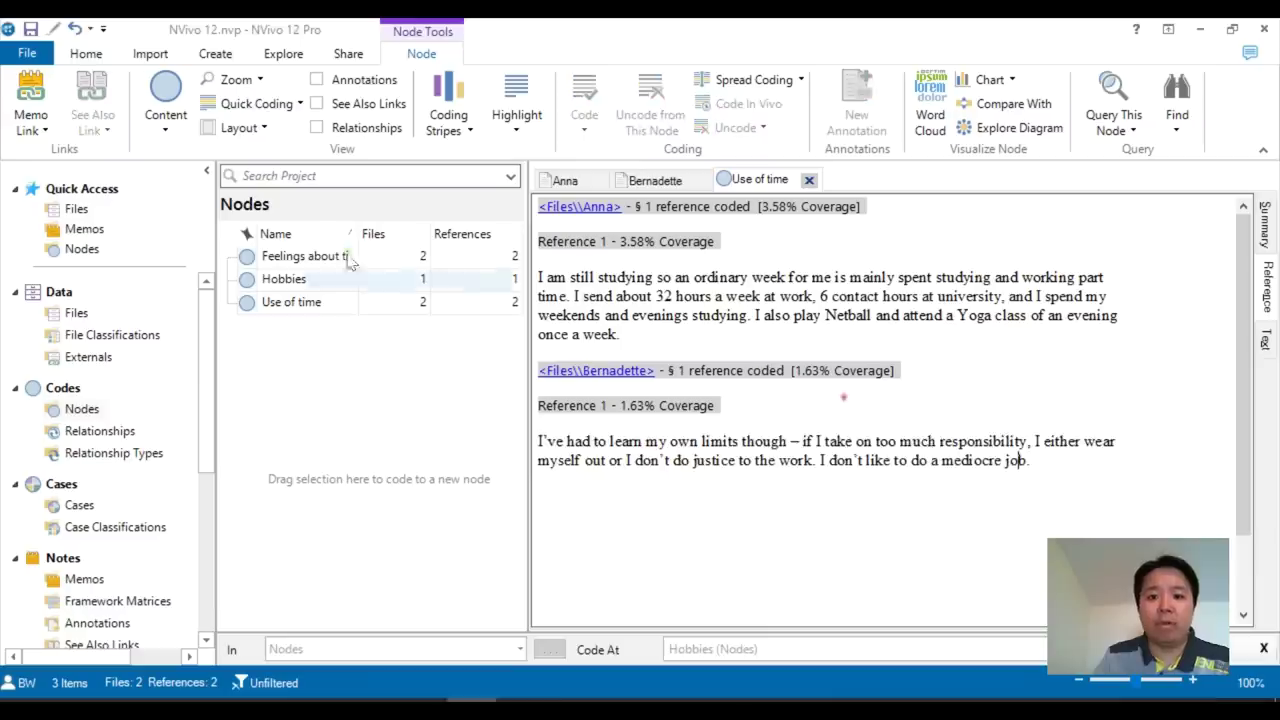
Check the Hobbies node's coded passage, then return to the first transcript
click(310, 284)
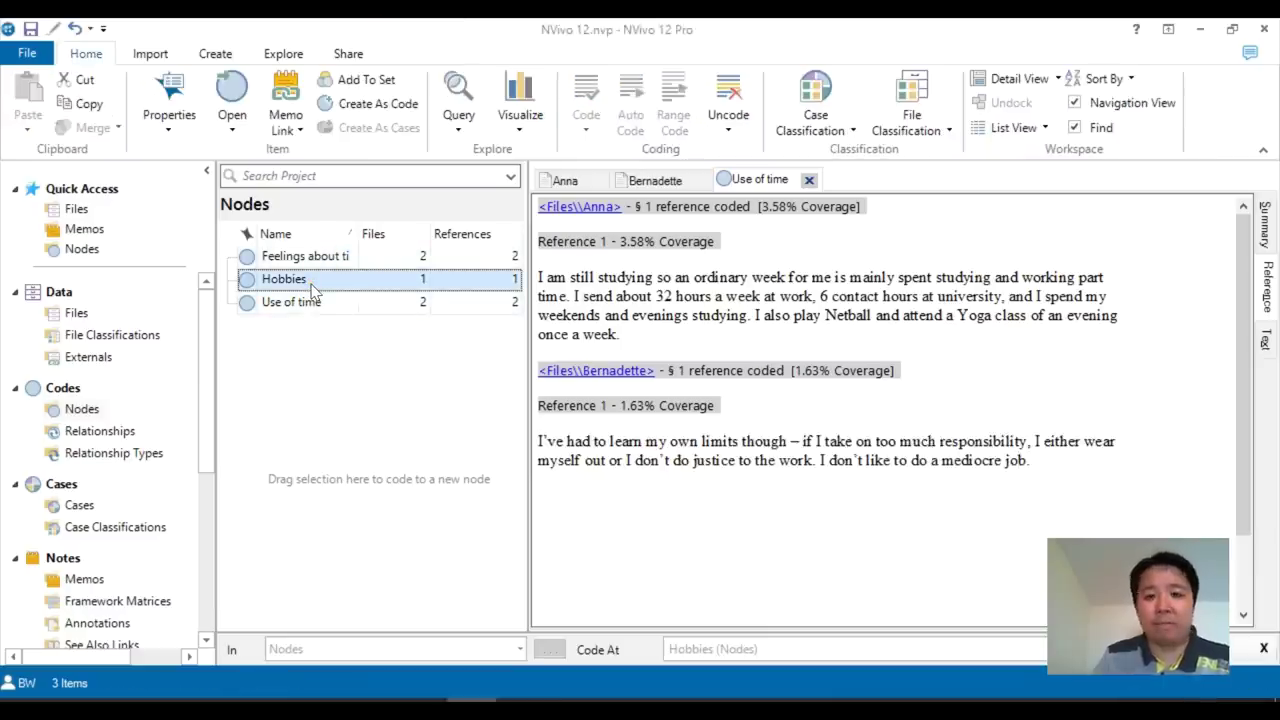
click(648, 181)
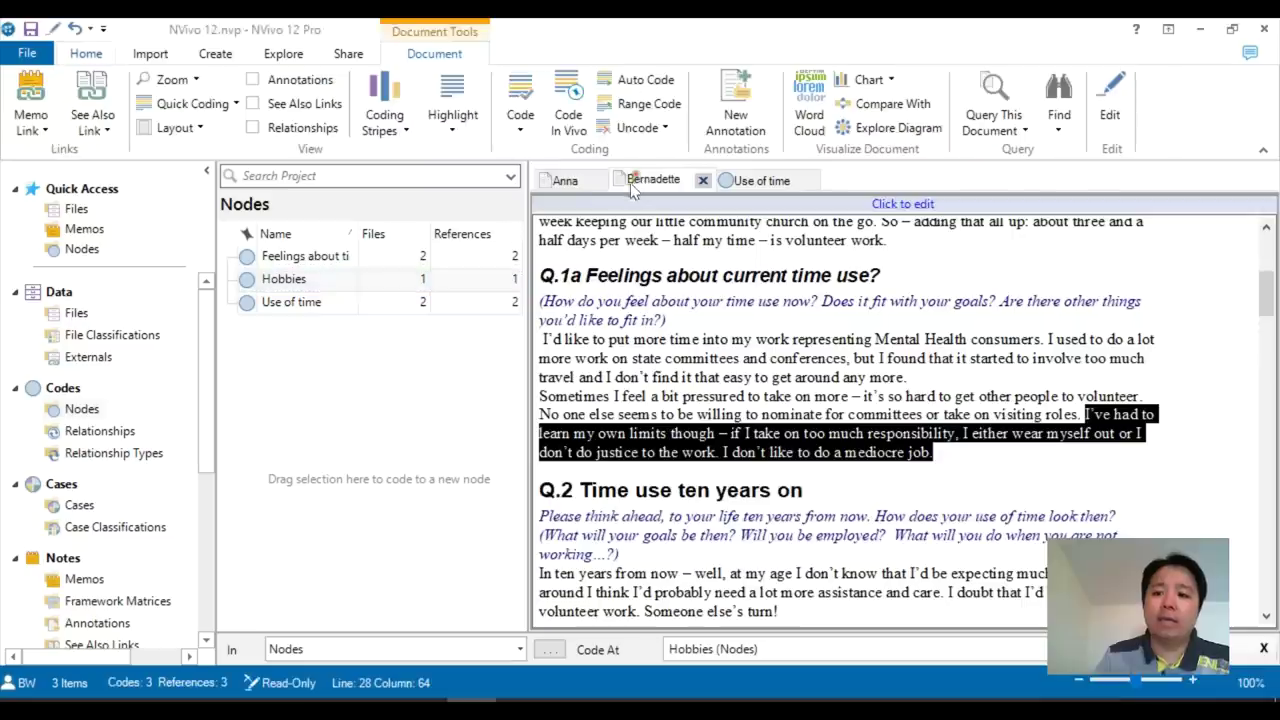
click(562, 181)
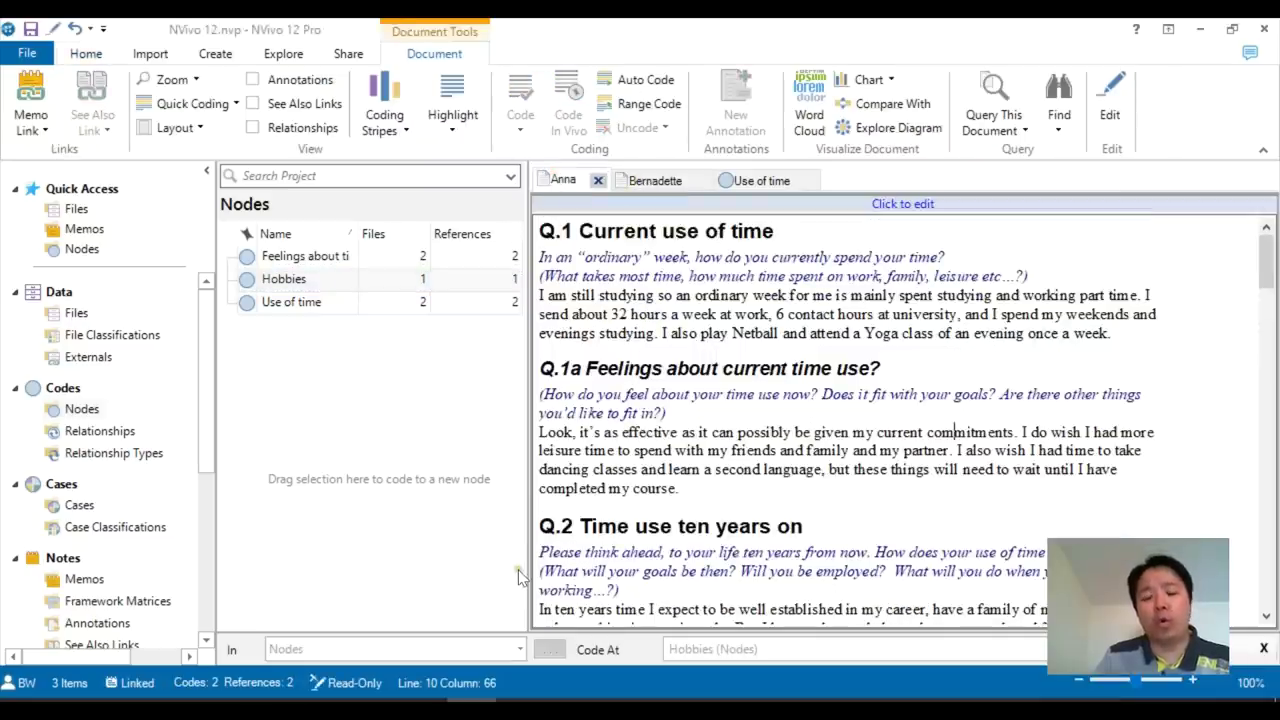